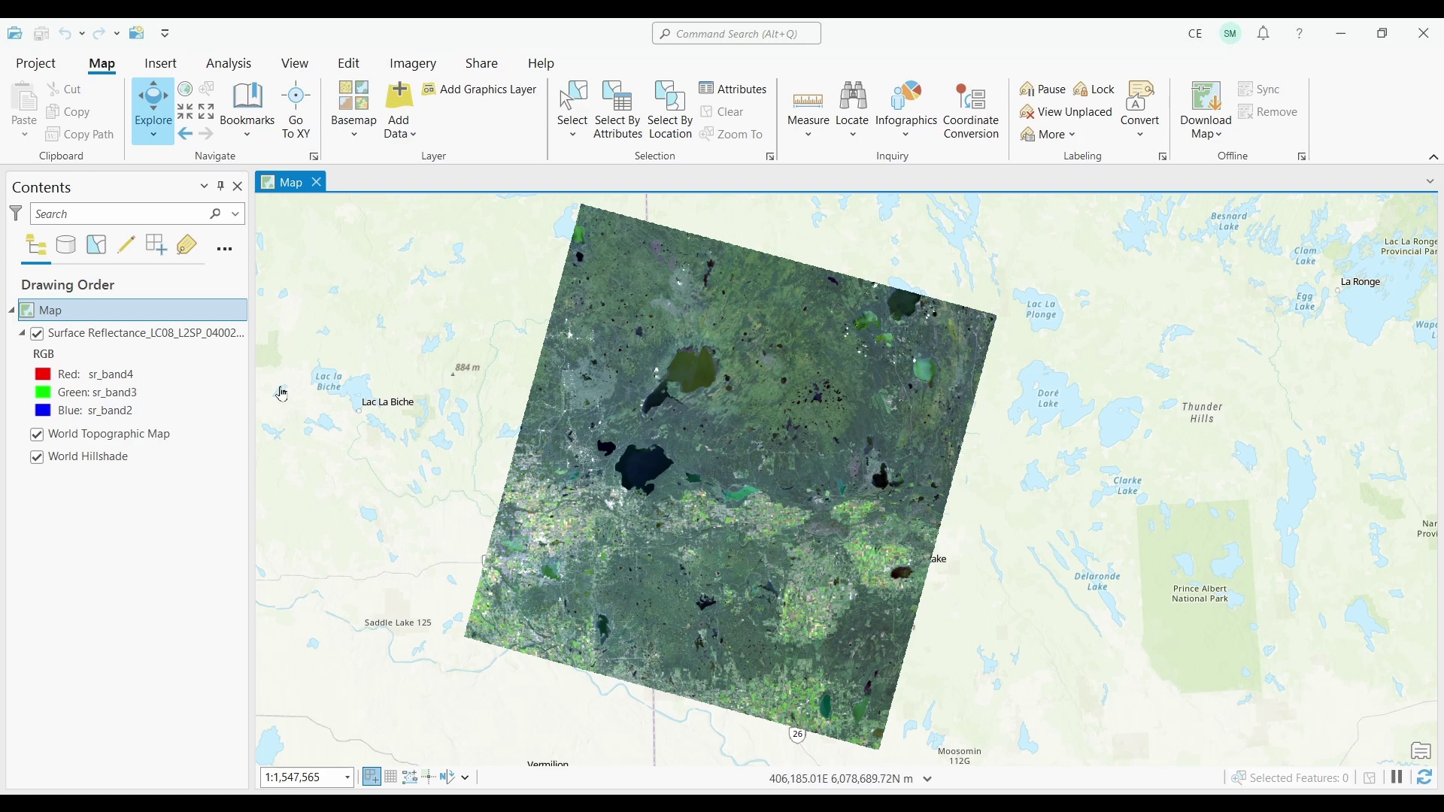
# Select the Landsat surface reflectance layer and bring up the Imagery tools
pyautogui.click(213, 344)
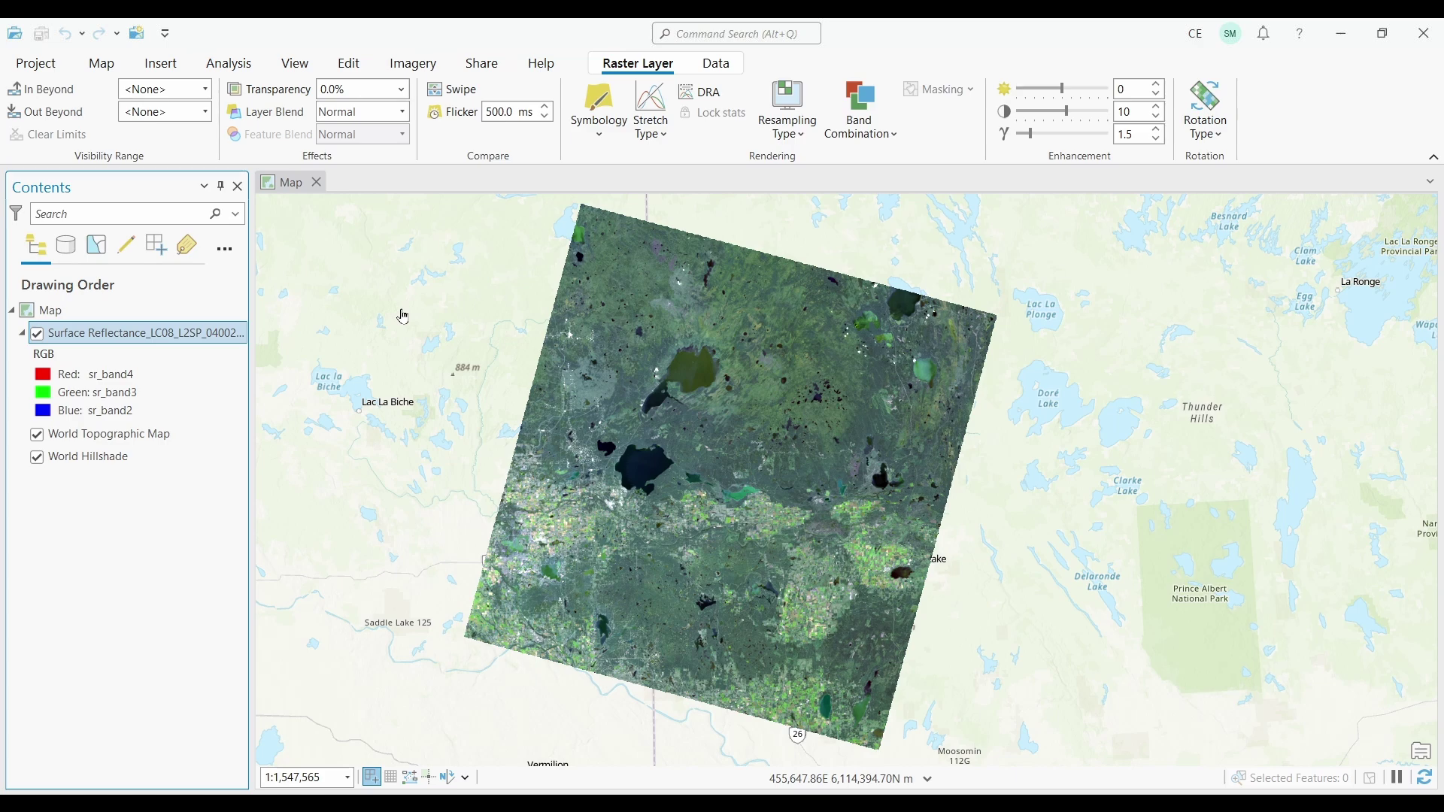
pyautogui.click(414, 67)
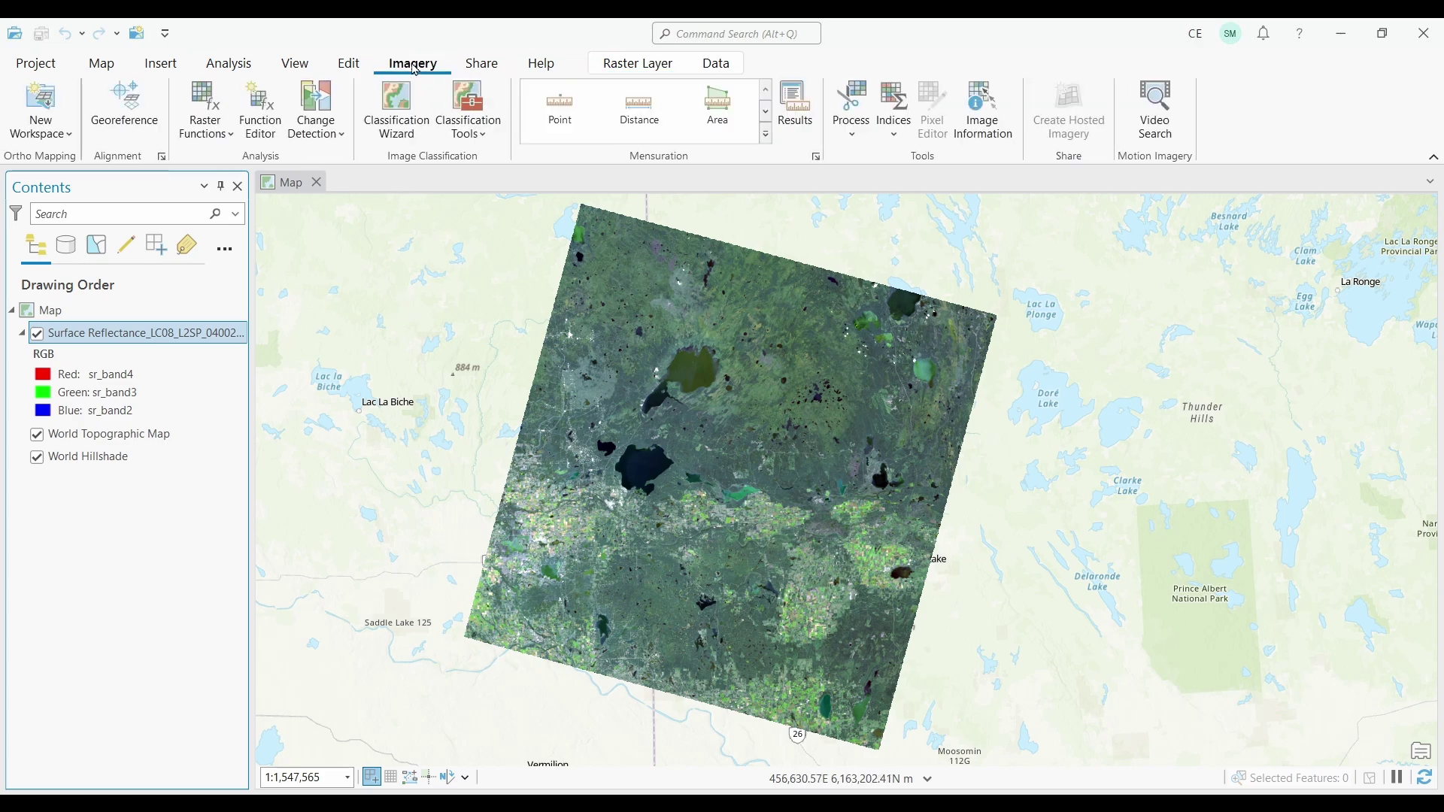
# Launch the Classification Wizard set to Supervised, Pixel based, default NLCD2011 schema, and continue to training samples
pyautogui.click(401, 110)
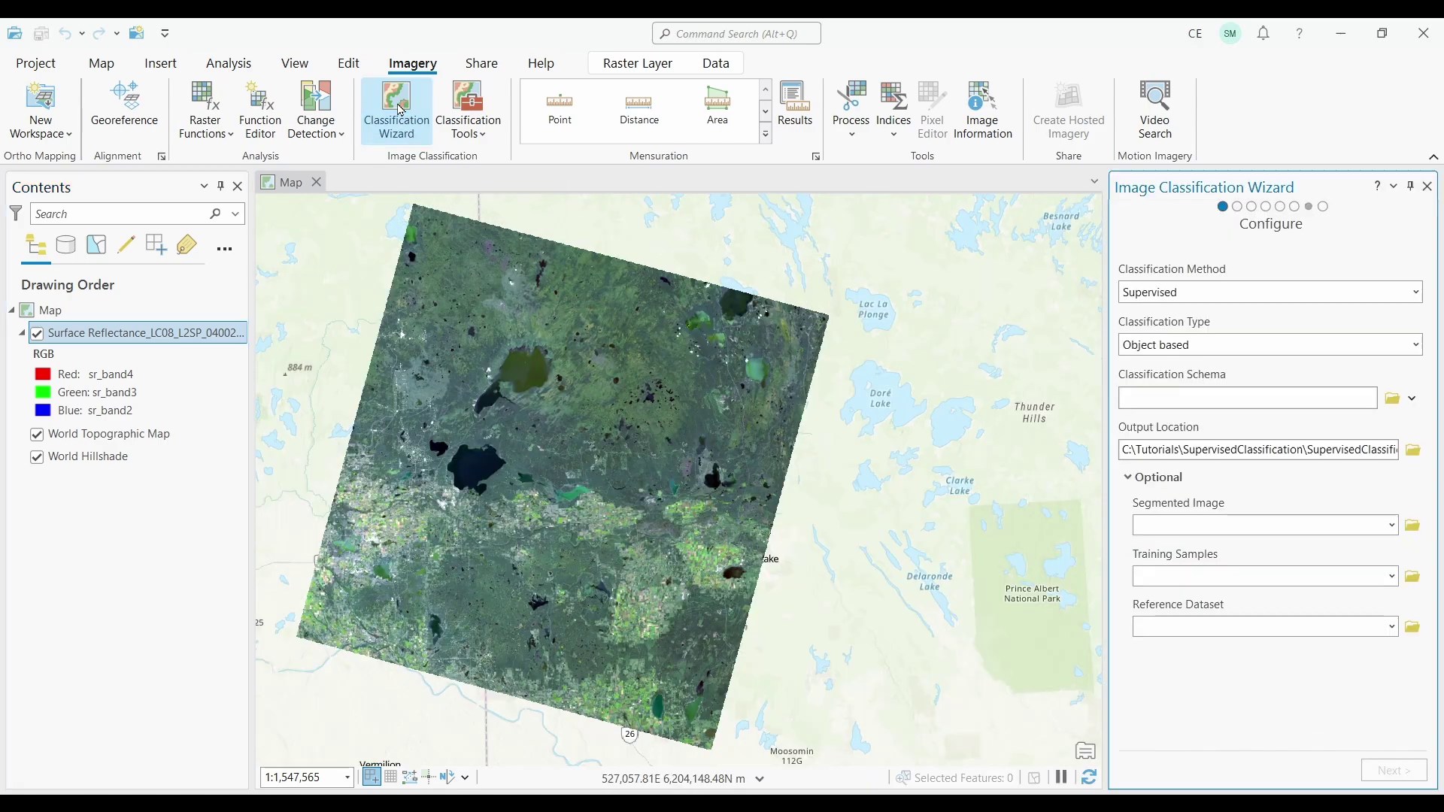
pyautogui.moveTo(769, 357); pyautogui.dragTo(866, 357)
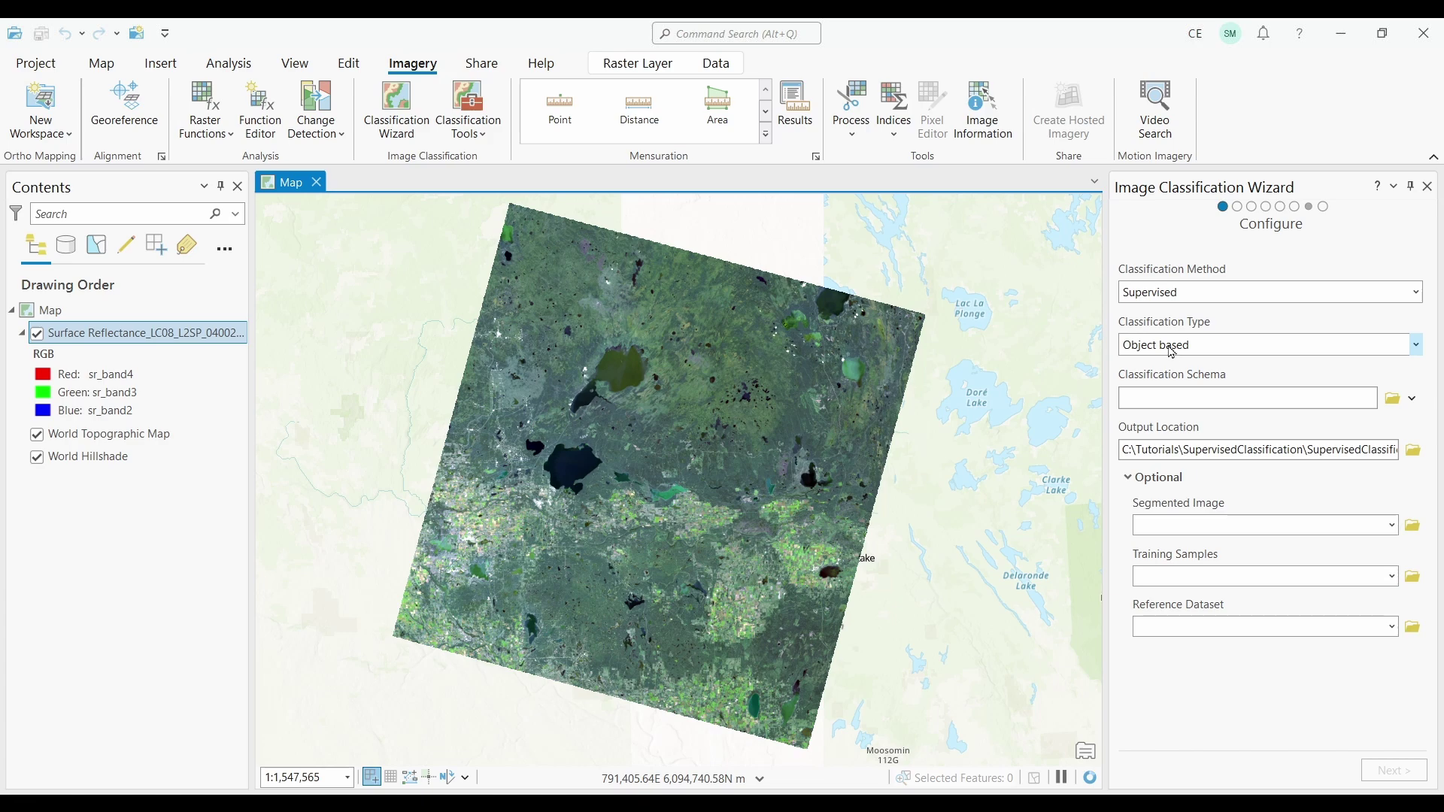
pyautogui.click(1416, 294)
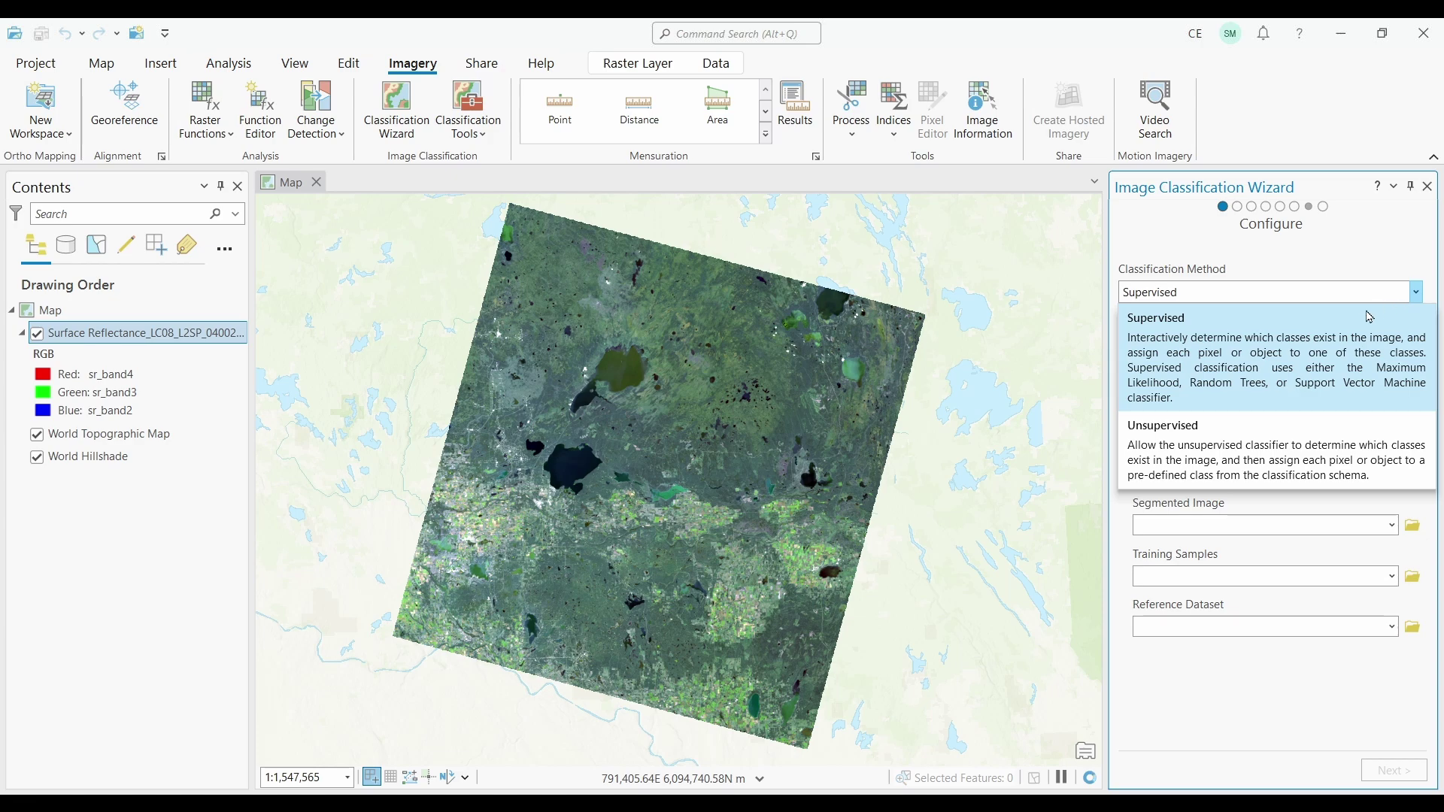
pyautogui.click(1320, 342)
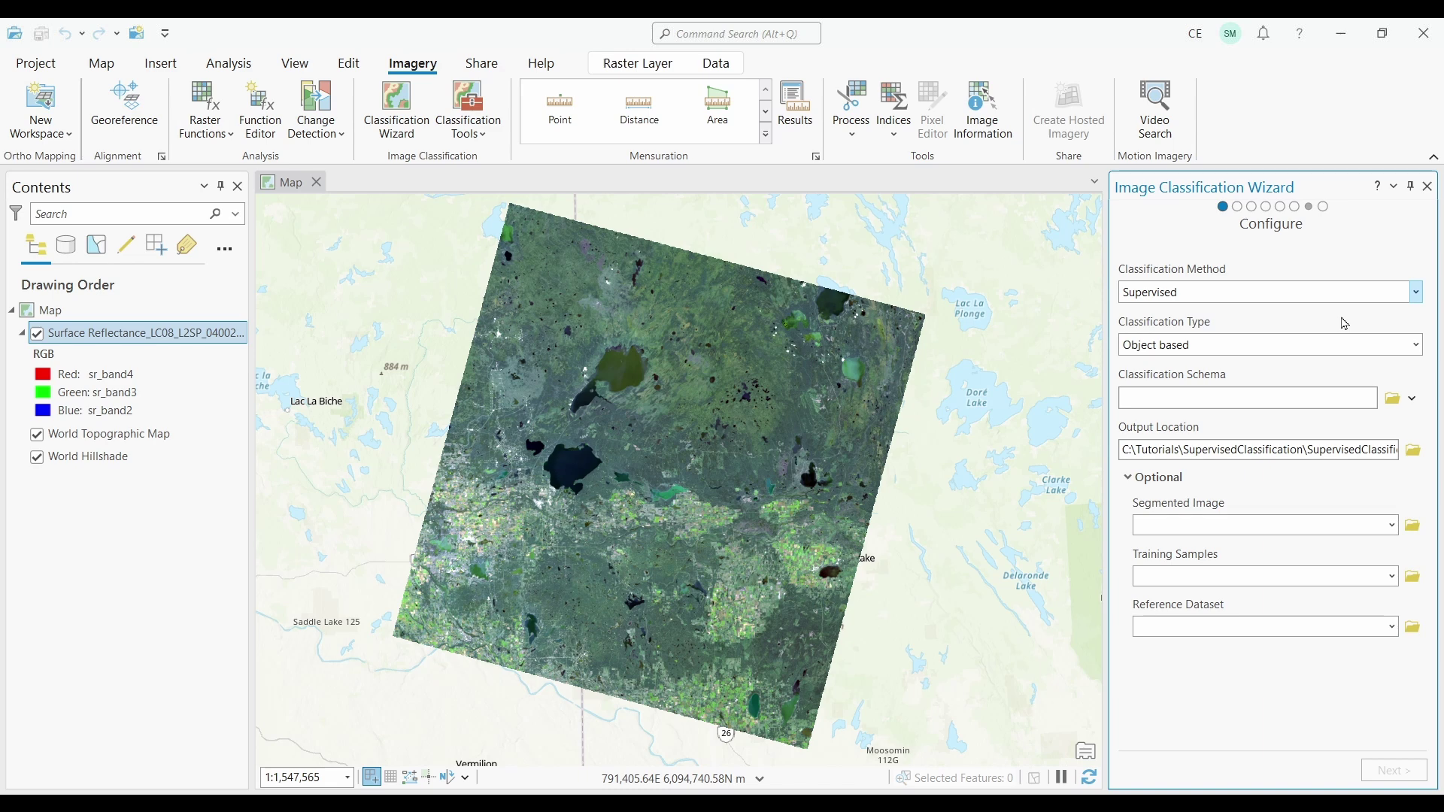
pyautogui.click(1417, 346)
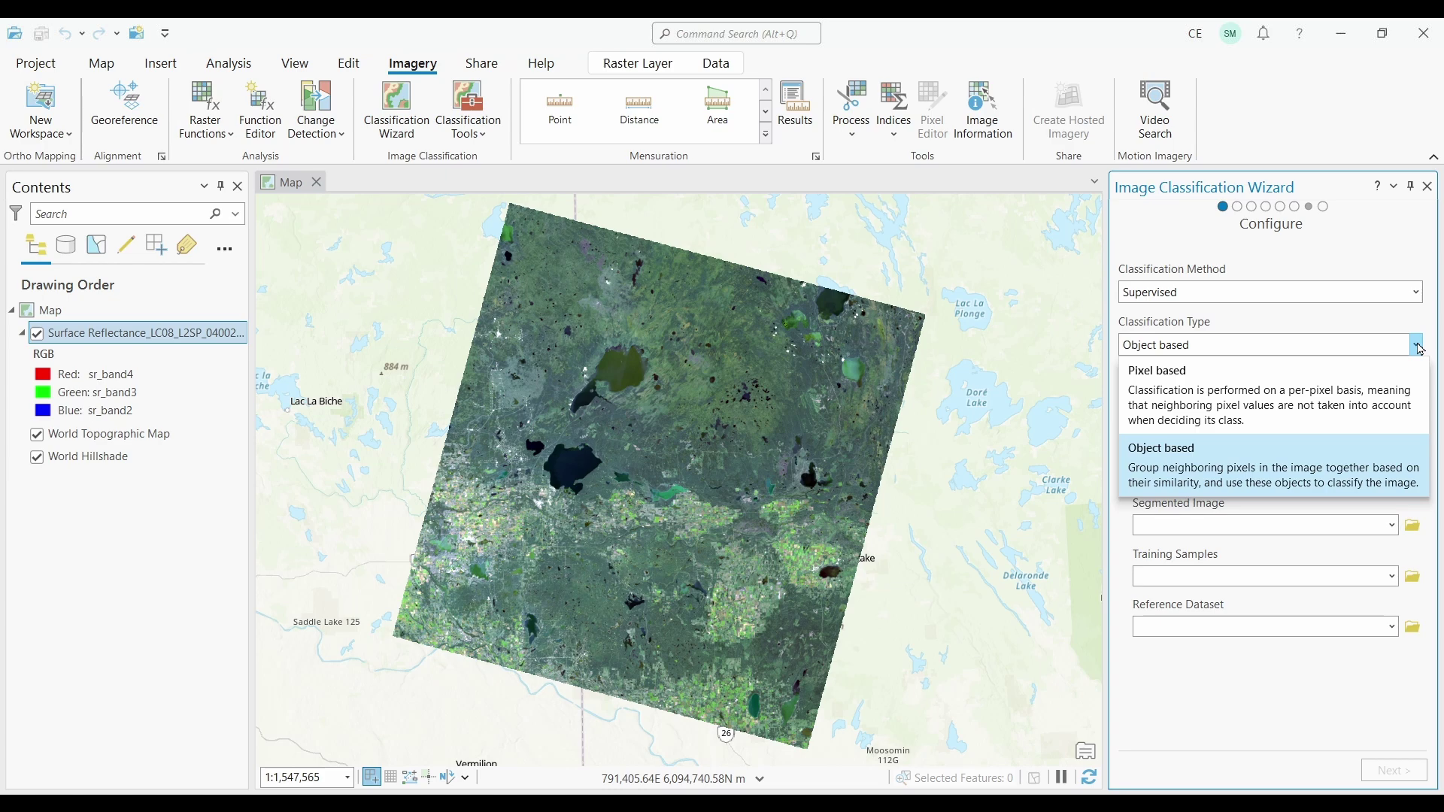
pyautogui.click(1330, 390)
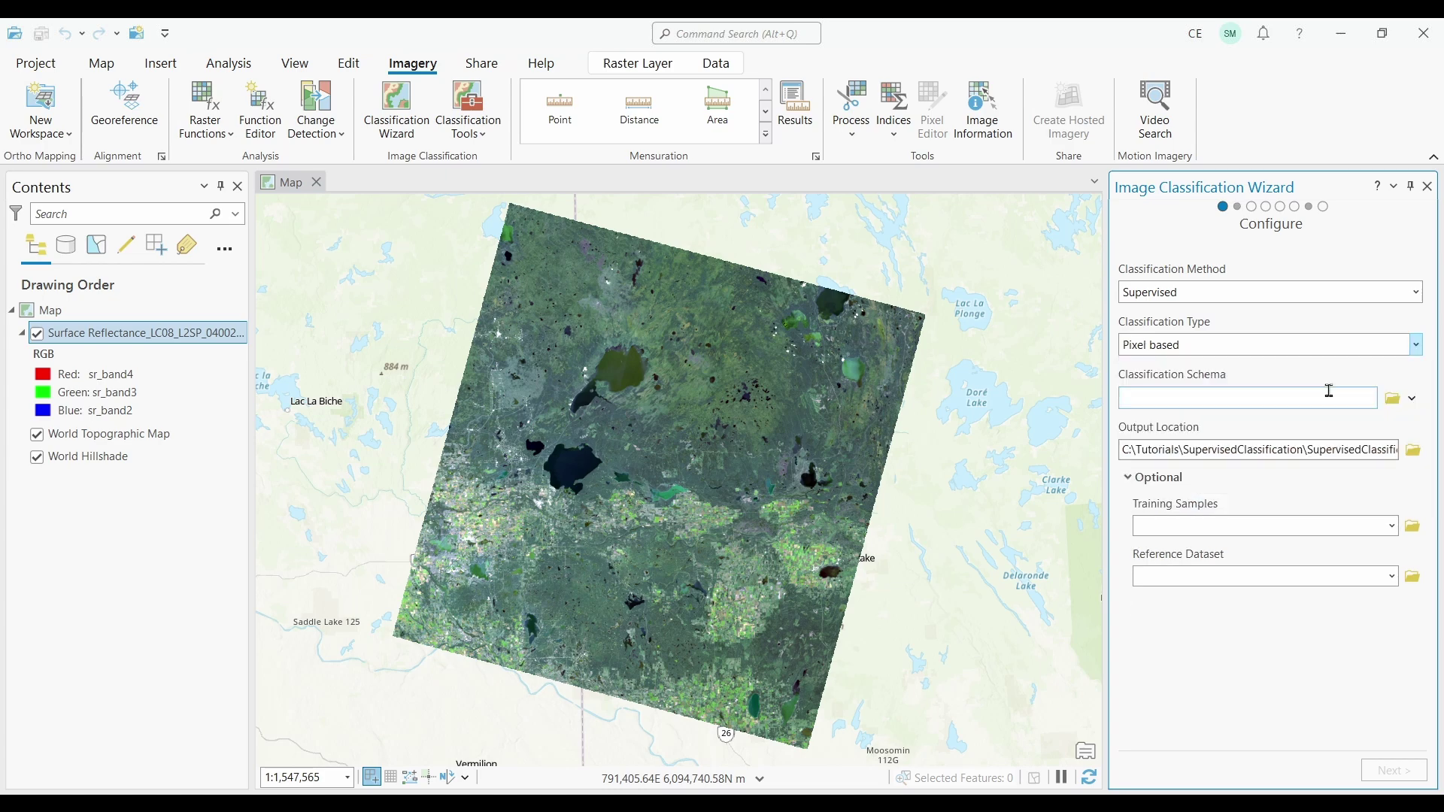
pyautogui.click(1413, 399)
pyautogui.click(1330, 499)
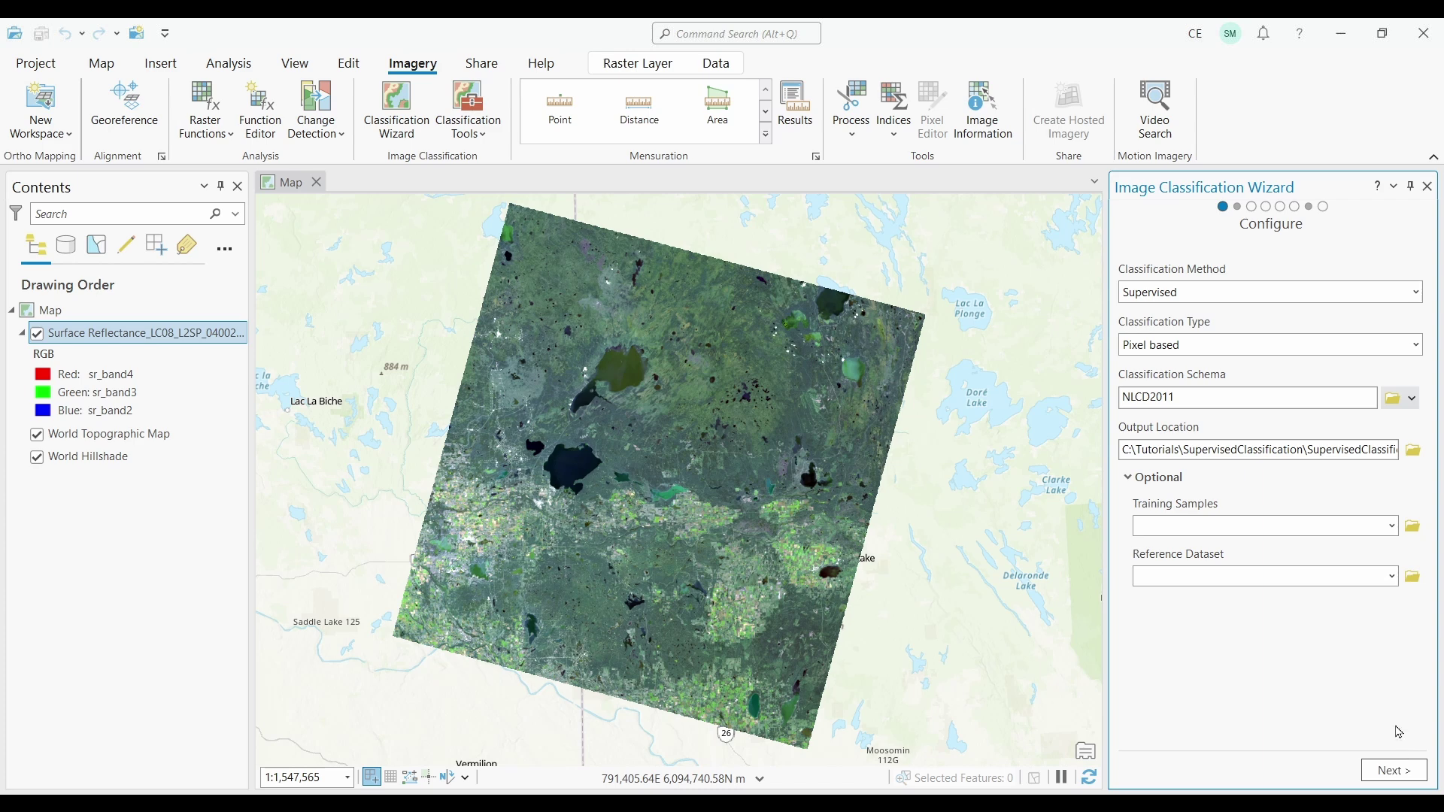
pyautogui.click(1395, 773)
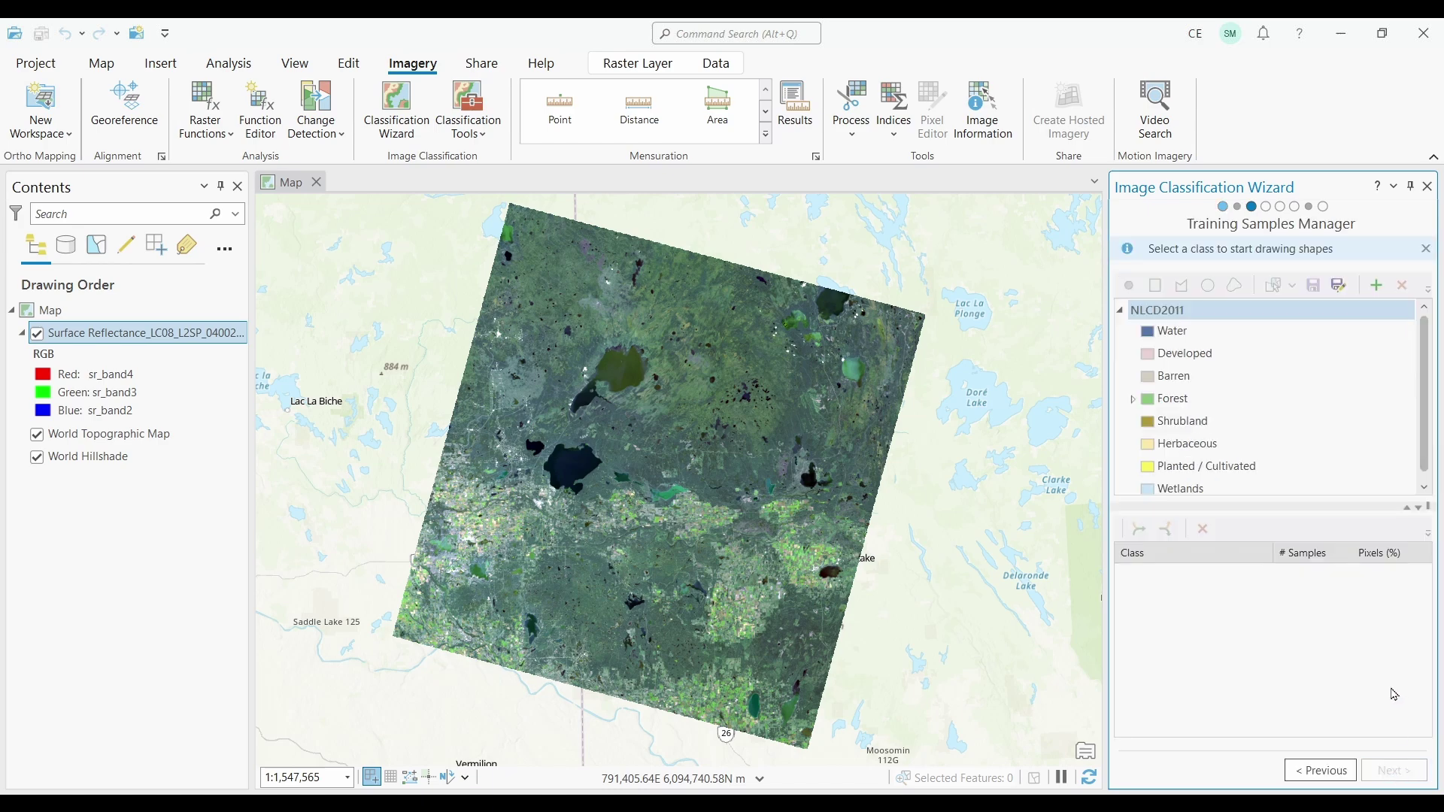
# Pick the Water class and zoom the map in close on the lake shoreline
pyautogui.click(1217, 336)
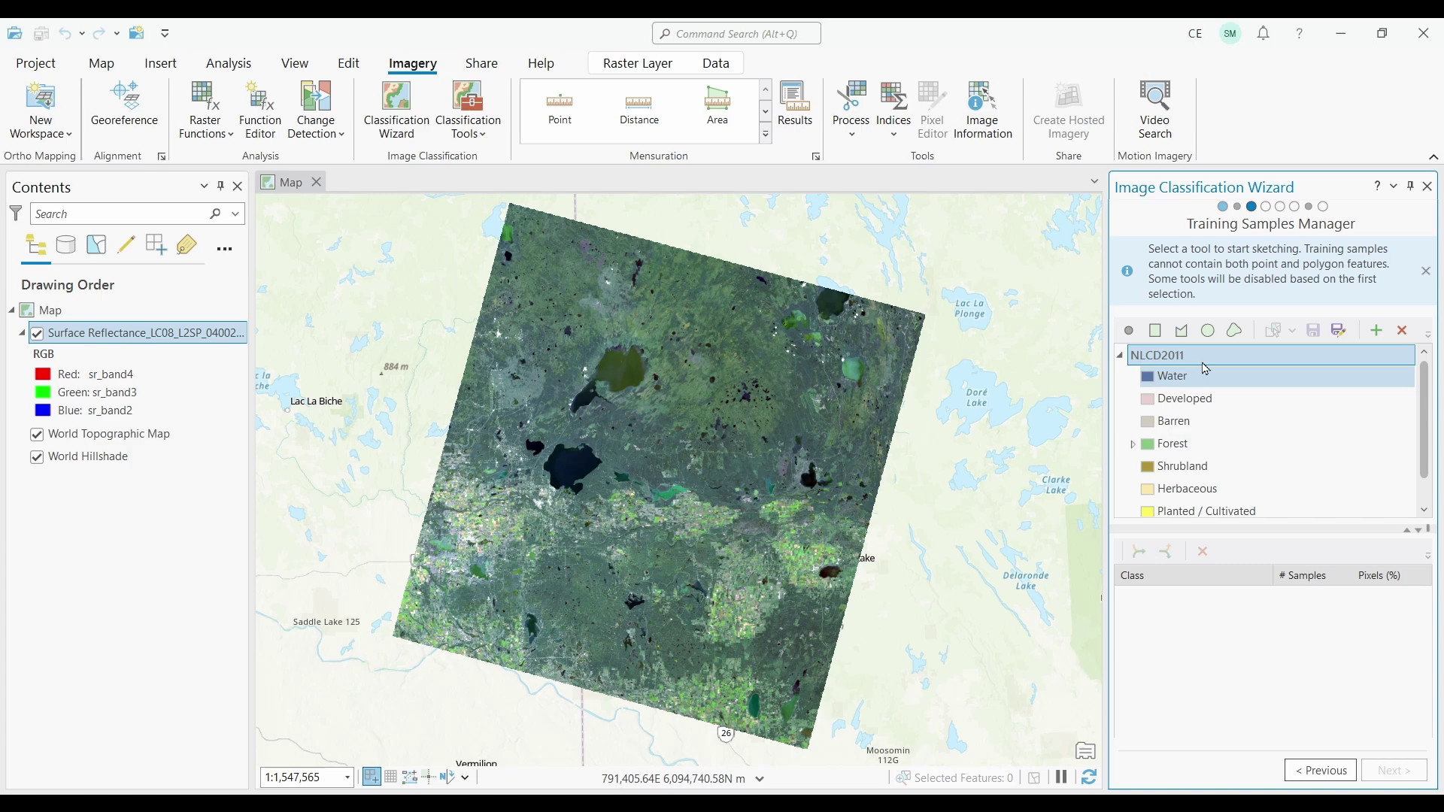
pyautogui.scroll(5, 544, 498)
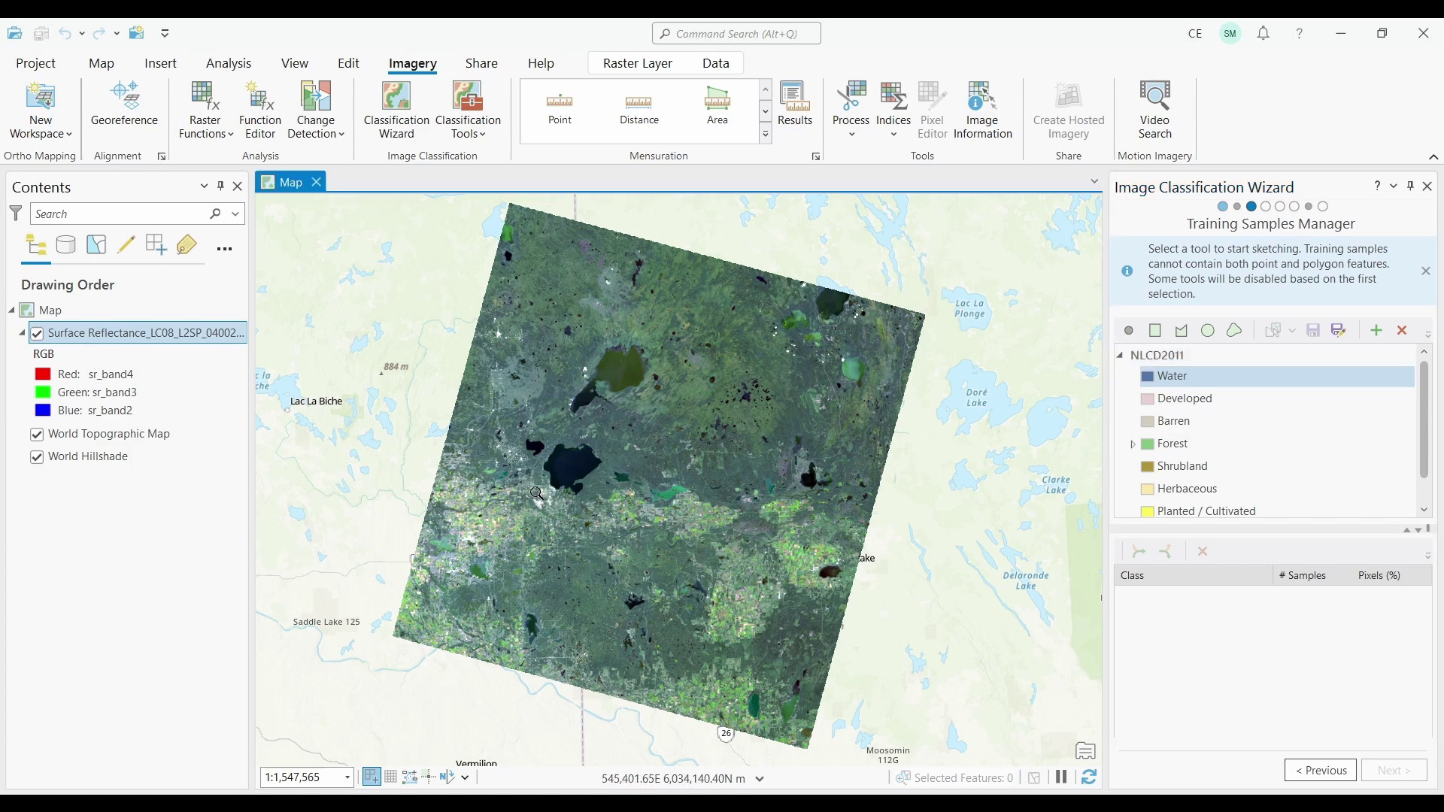
pyautogui.scroll(3, 521, 549)
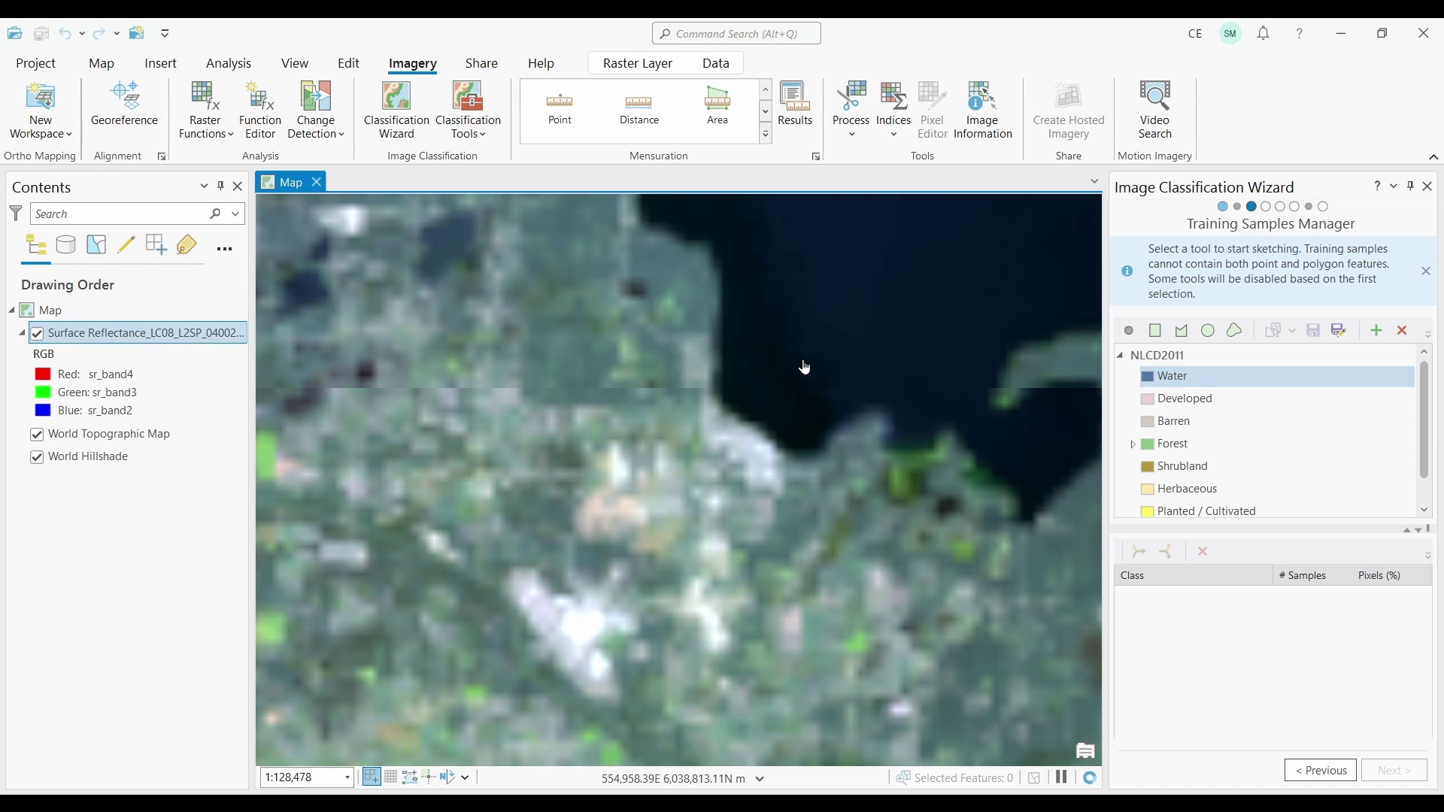
pyautogui.scroll(2, 830, 381)
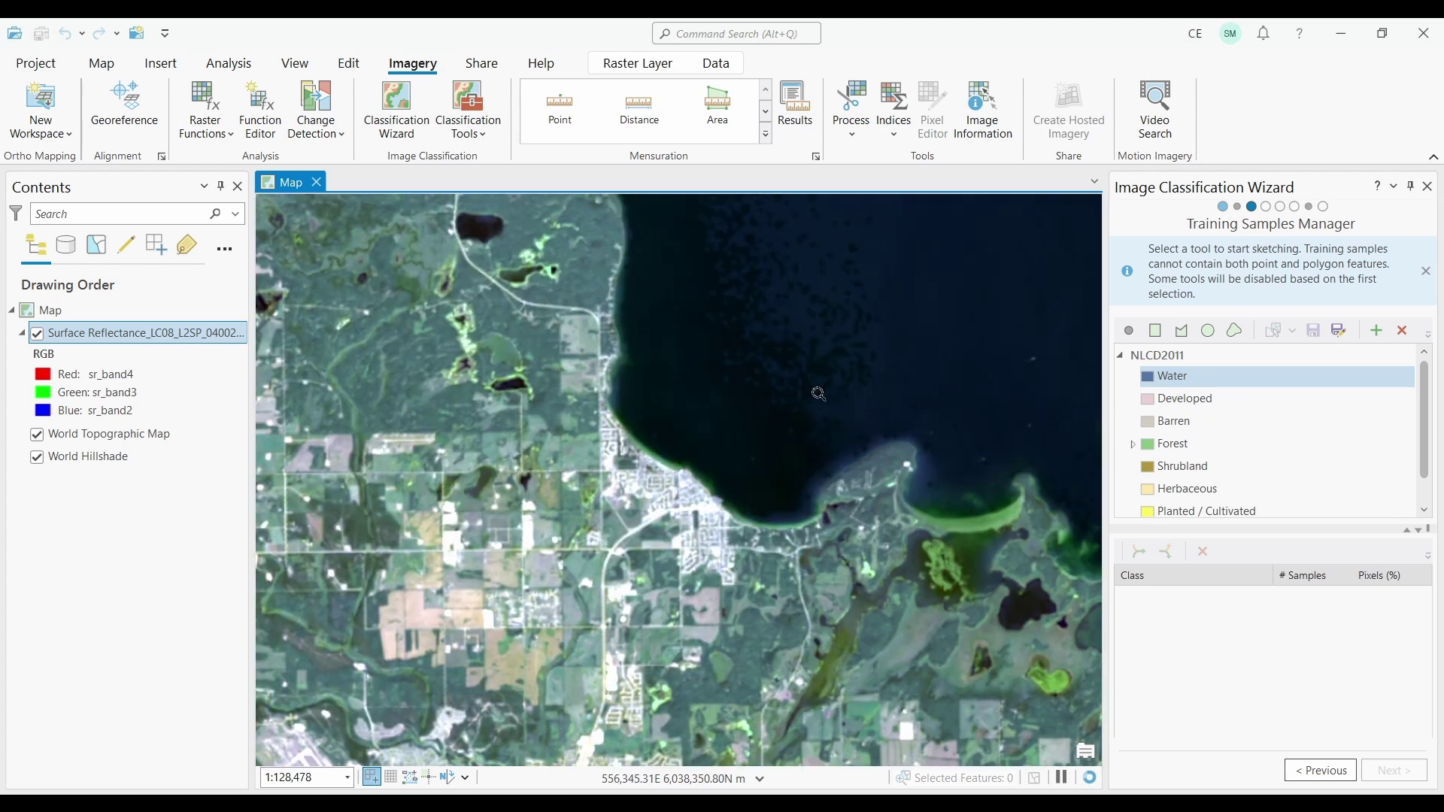
pyautogui.scroll(1, 806, 403)
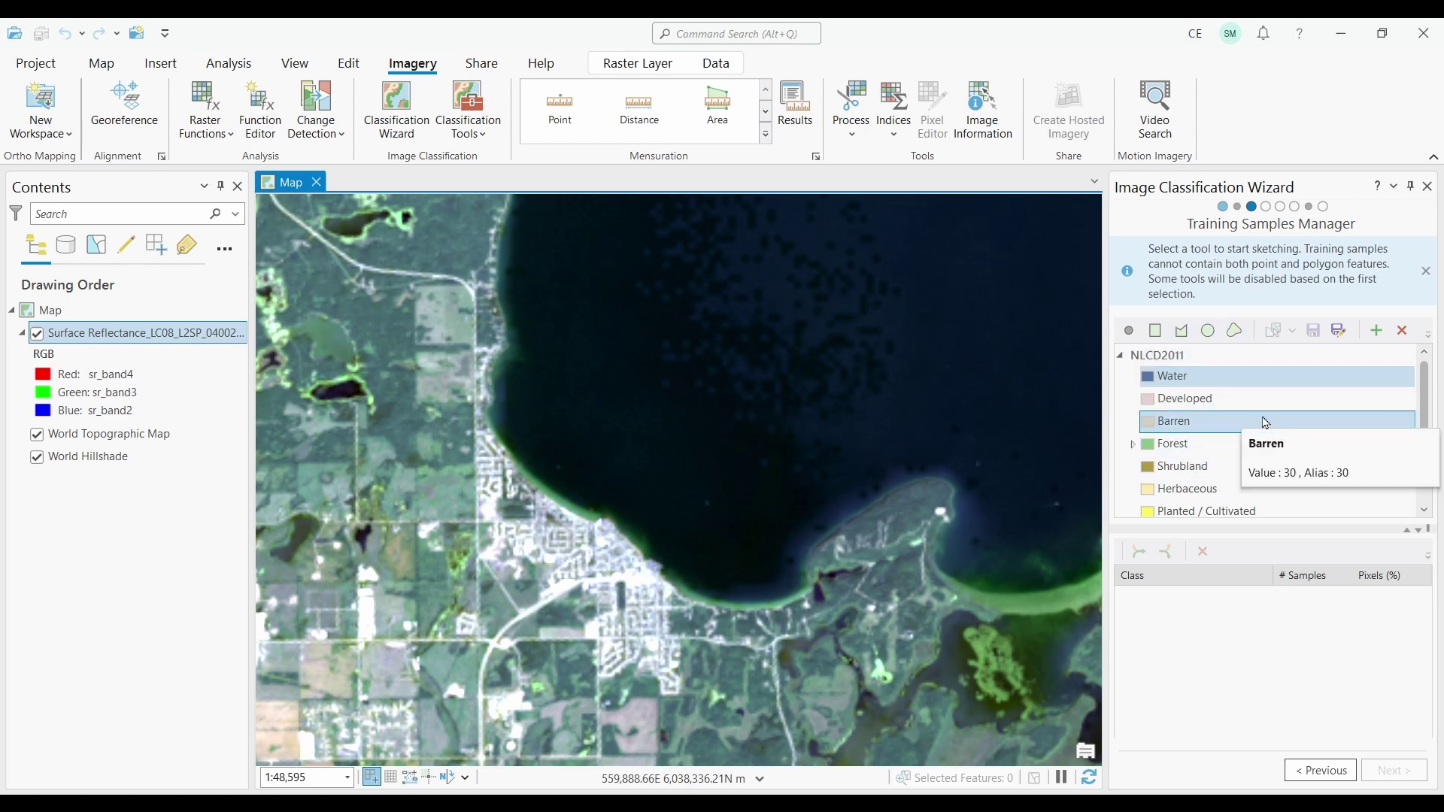
pyautogui.click(1188, 382)
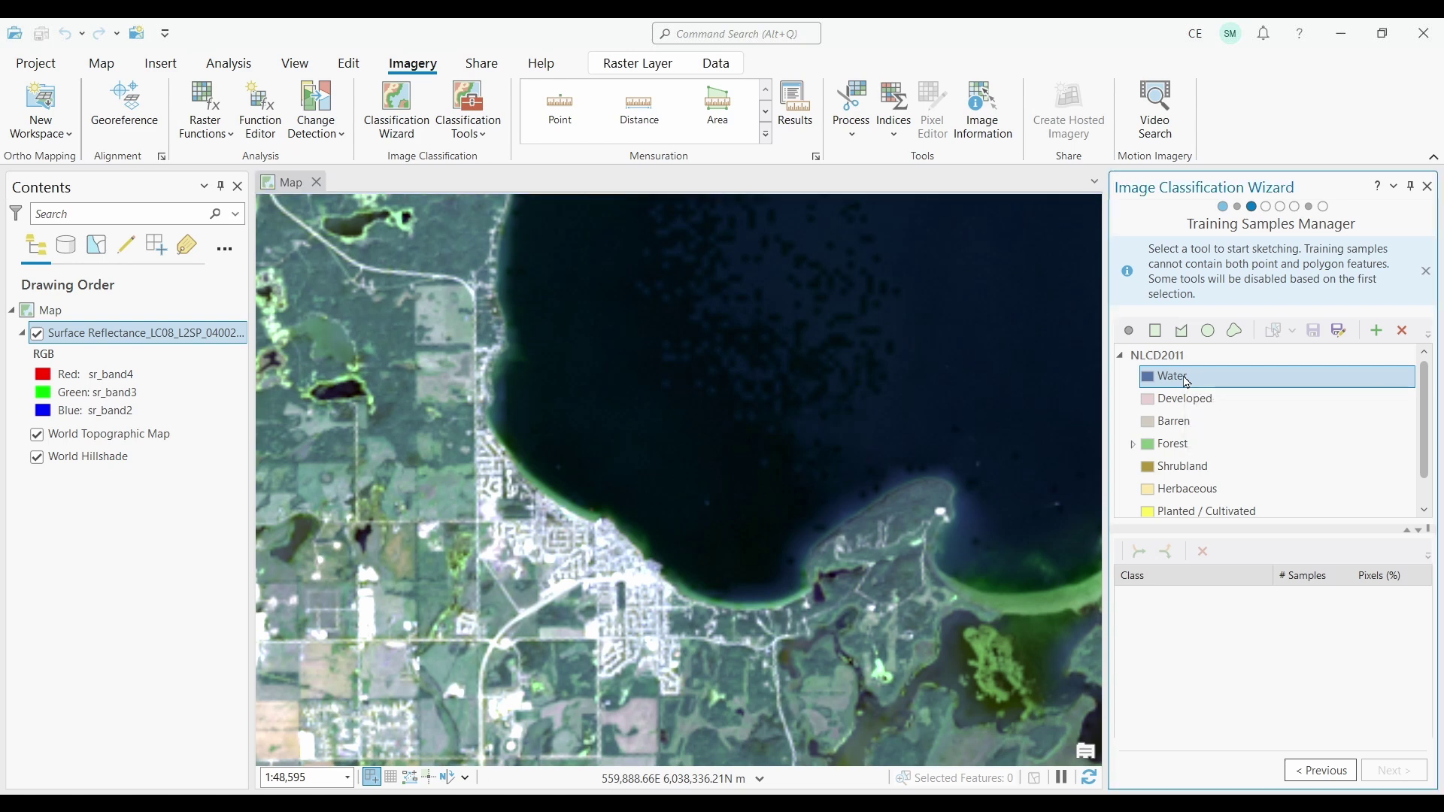
# Sketch a Water training polygon around the open lake
pyautogui.click(1183, 338)
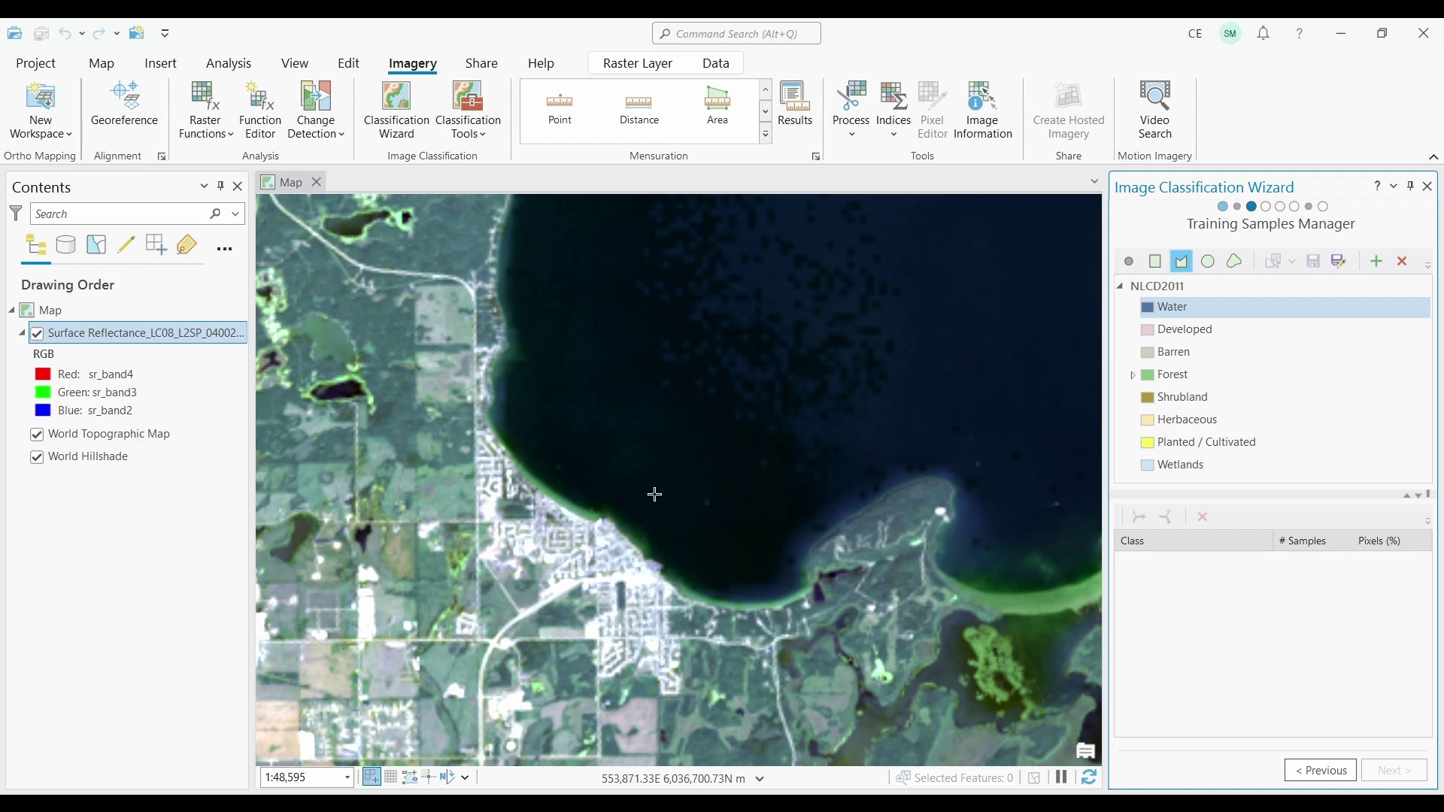
pyautogui.click(646, 500)
pyautogui.click(544, 437)
pyautogui.click(552, 372)
pyautogui.click(601, 338)
pyautogui.click(669, 329)
pyautogui.click(704, 335)
pyautogui.click(762, 394)
pyautogui.click(765, 420)
pyautogui.doubleClick(714, 506)
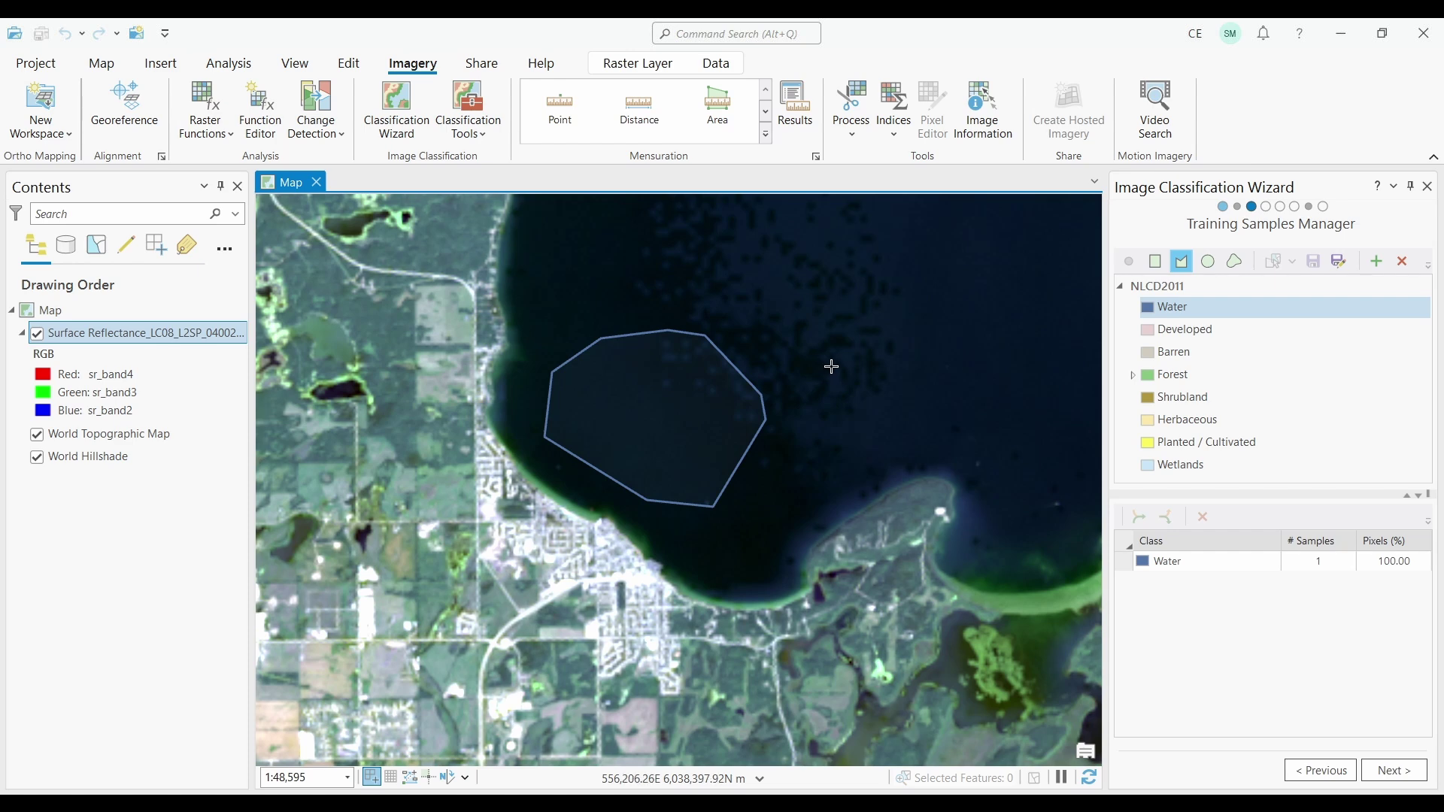
# Draw a Developed training polygon over the bright built-up area
pyautogui.click(1177, 331)
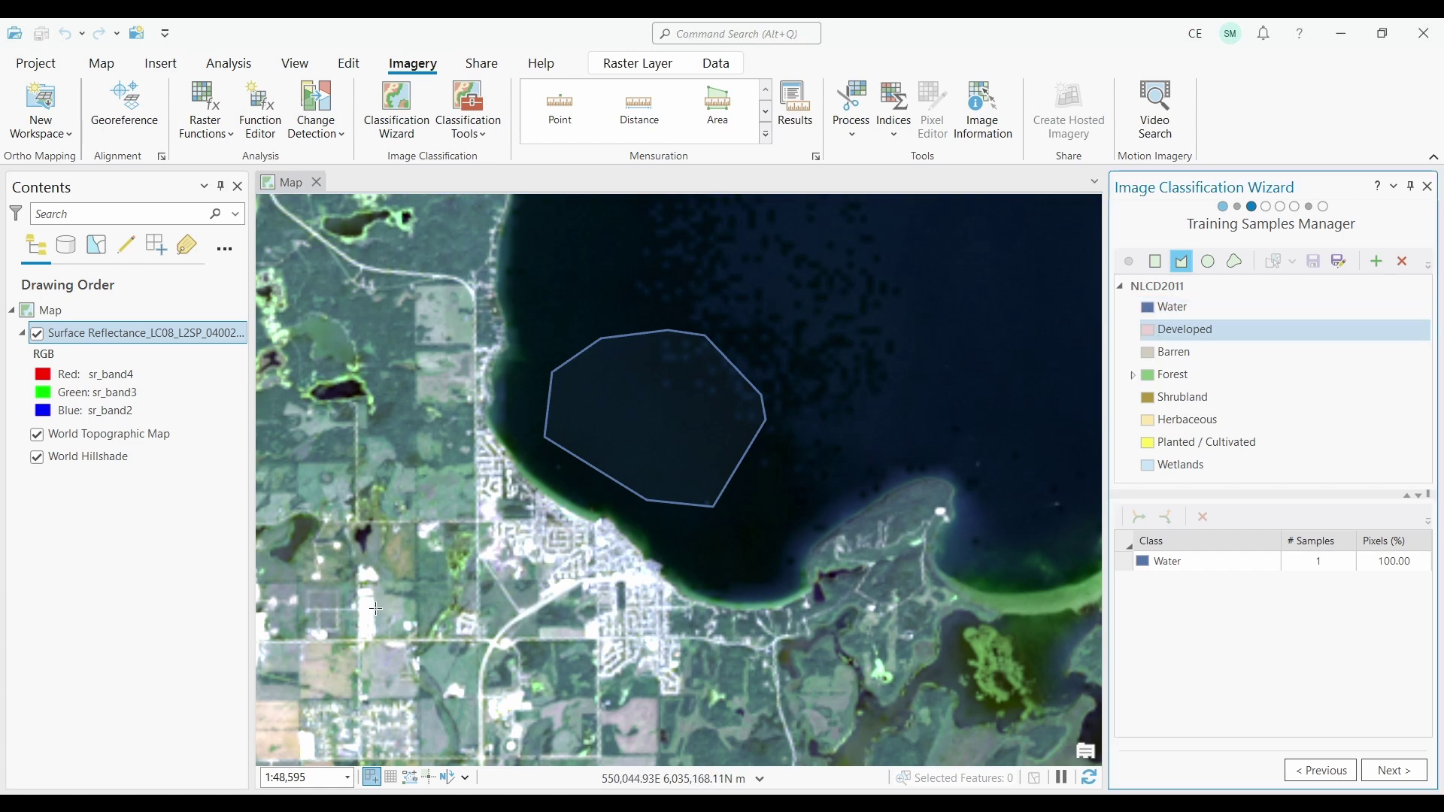
pyautogui.click(361, 638)
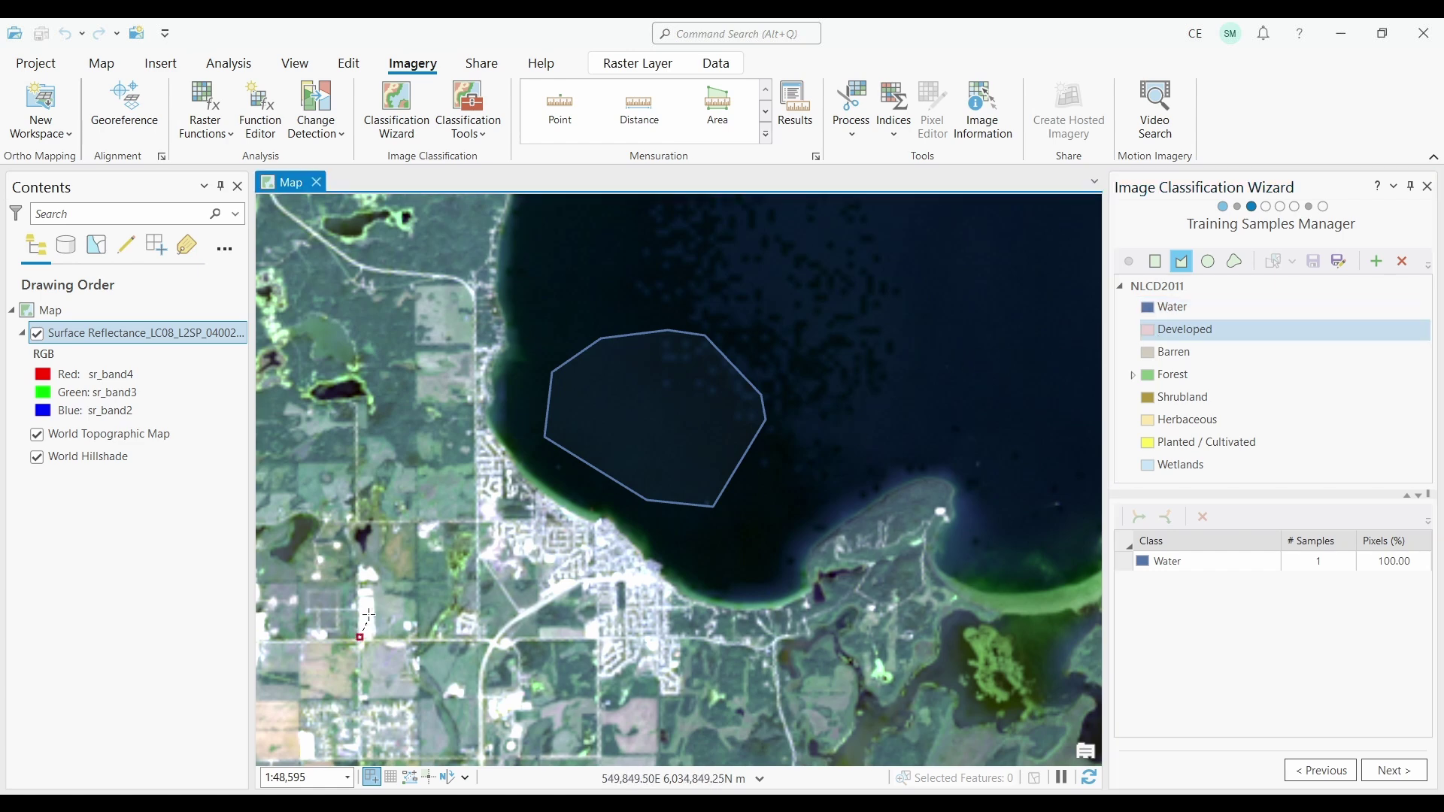
pyautogui.click(367, 593)
pyautogui.doubleClick(368, 635)
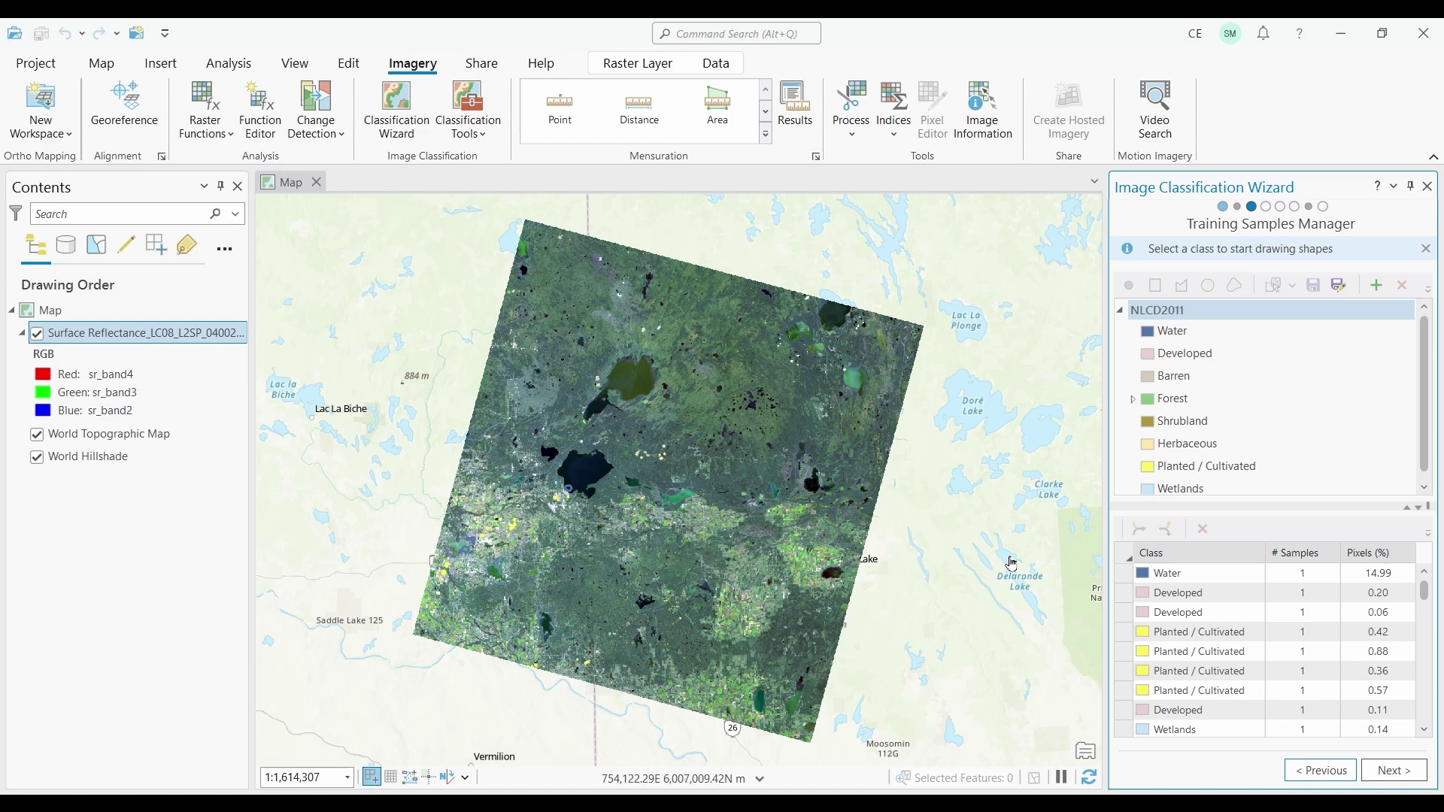
# Train a Random Trees classifier (50 trees, depth 30, 1000 samples per class) and preview it
pyautogui.click(1384, 775)
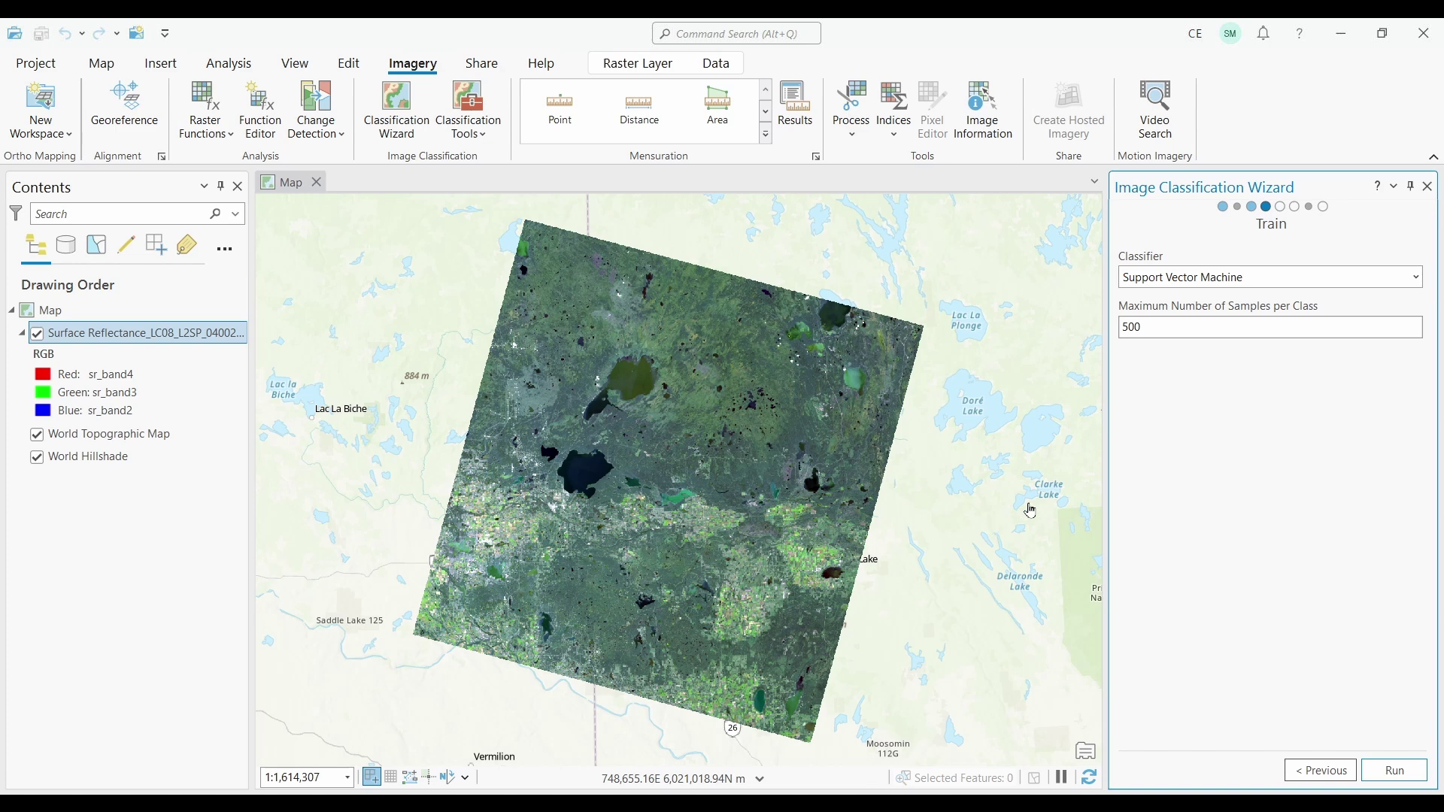
pyautogui.click(1416, 278)
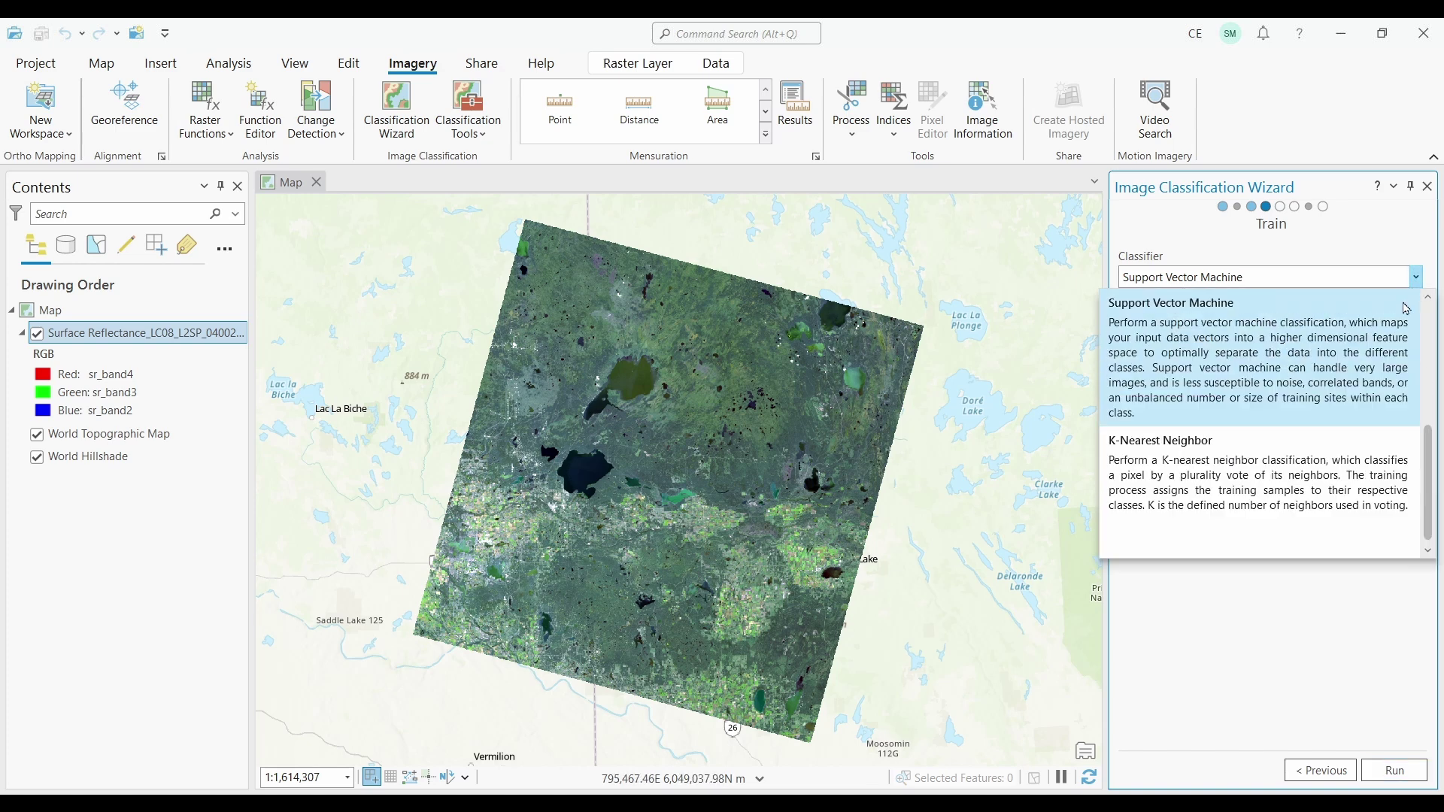
pyautogui.scroll(3, 1358, 389)
pyautogui.scroll(-2, 1354, 389)
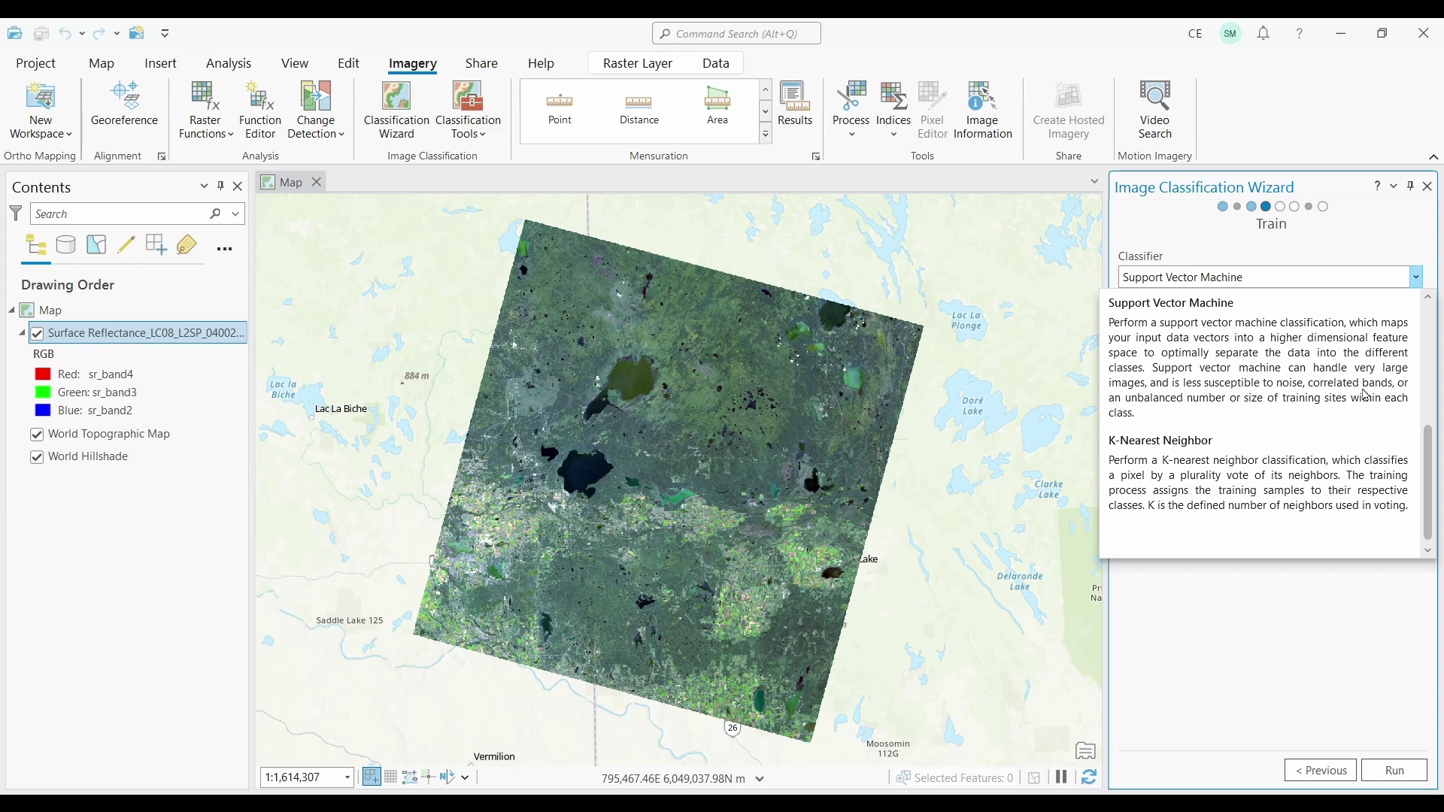
pyautogui.scroll(1, 1343, 390)
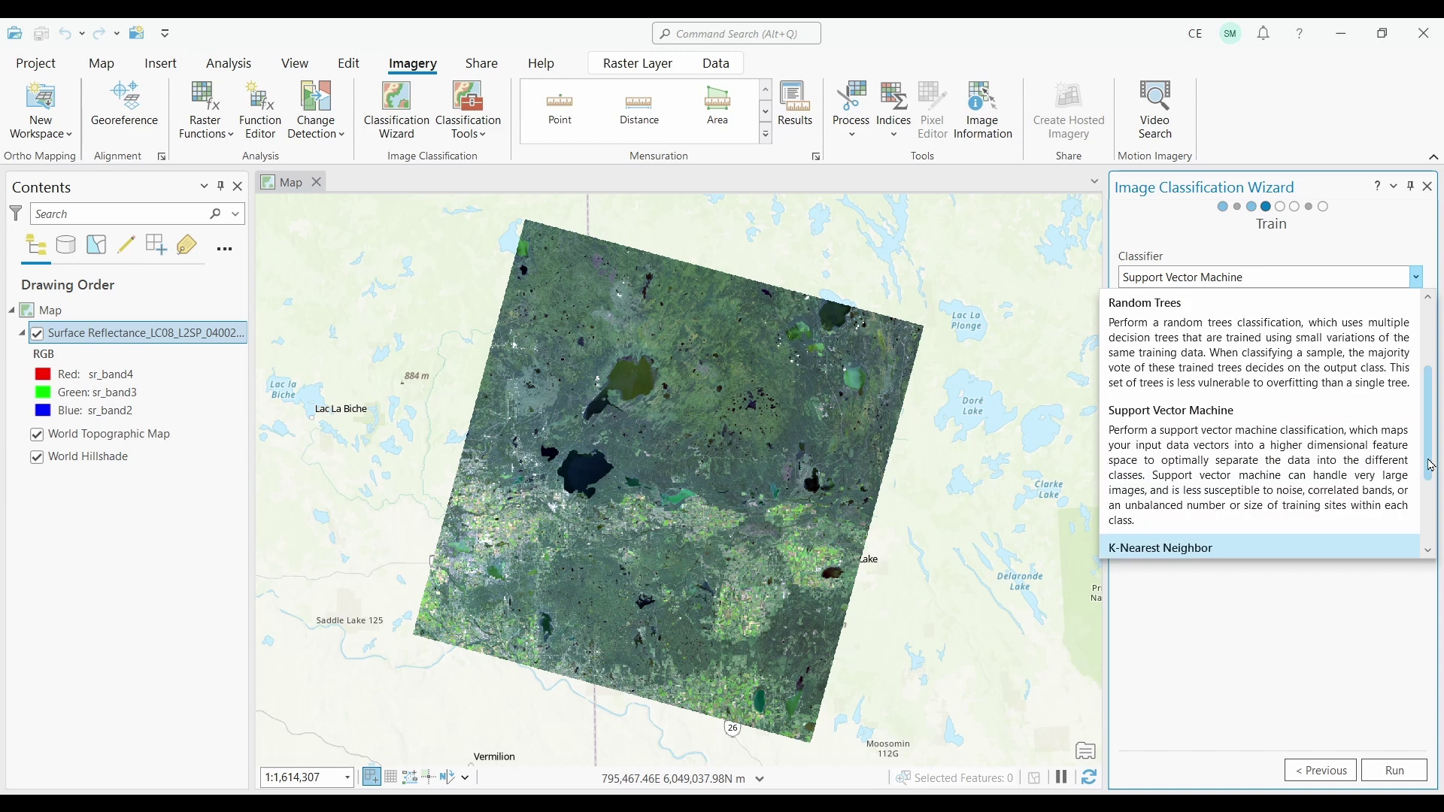
pyautogui.click(1320, 366)
pyautogui.click(1396, 767)
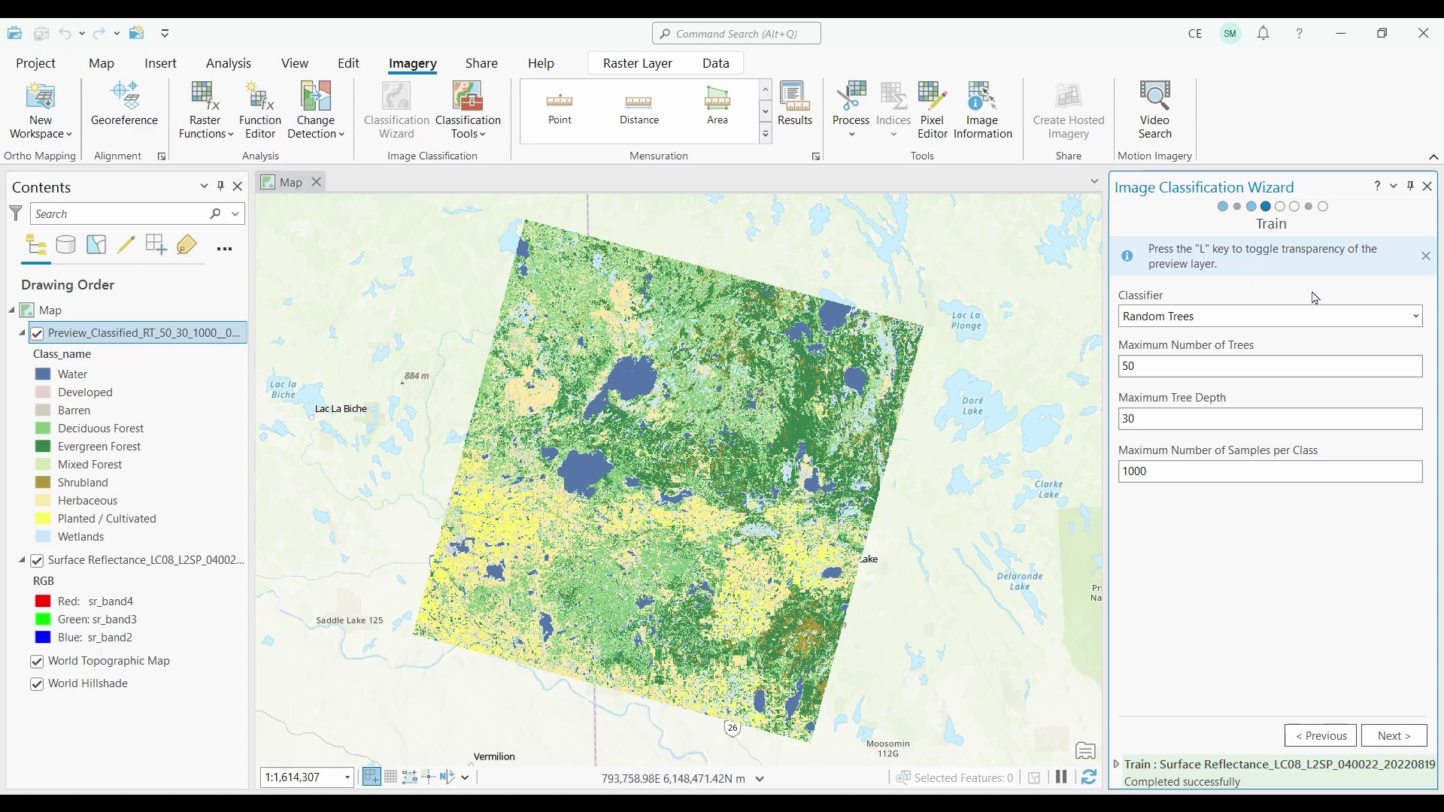
# Run a Support Vector Machine classifier with 500 samples per class for a second preview
pyautogui.click(1417, 317)
pyautogui.click(1256, 455)
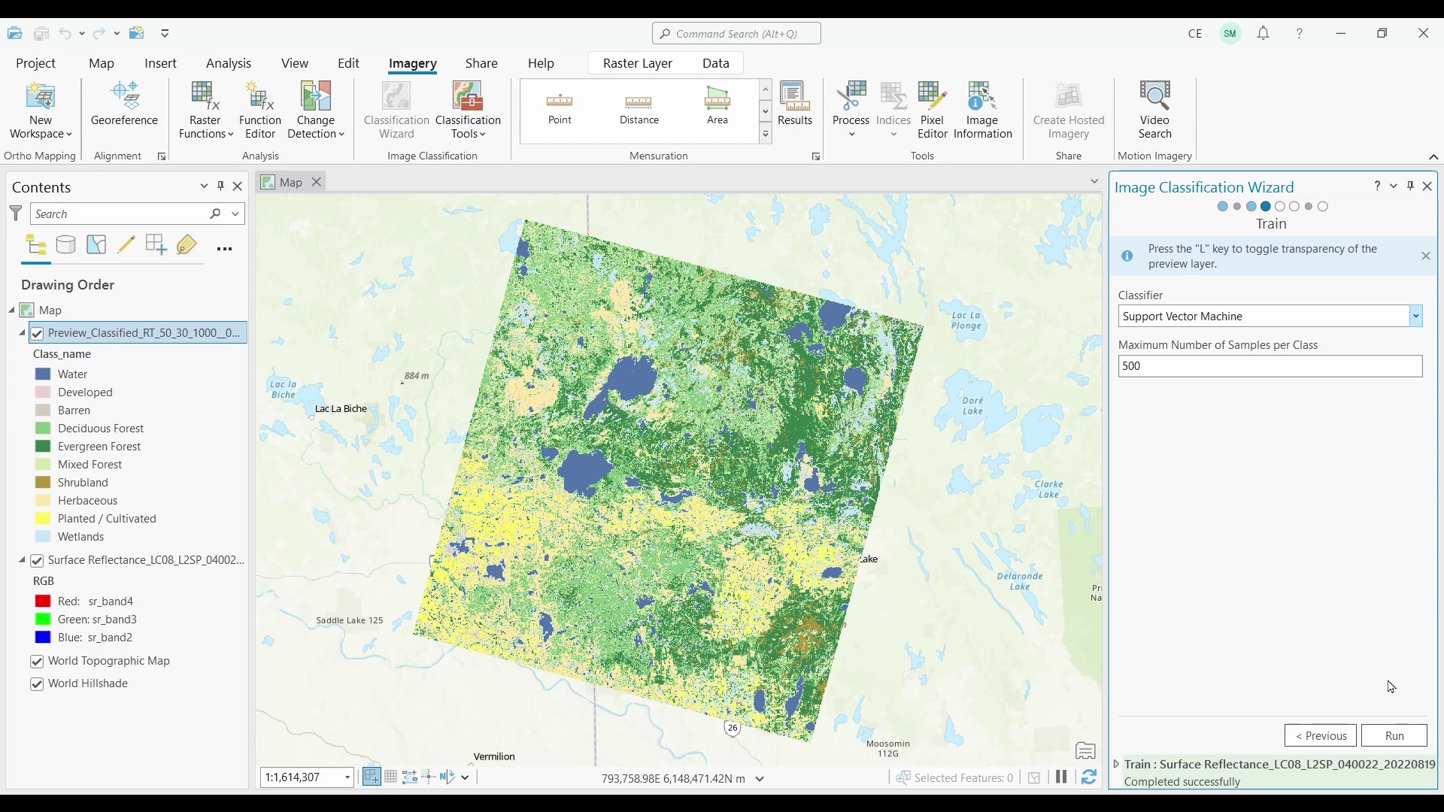
pyautogui.click(1395, 736)
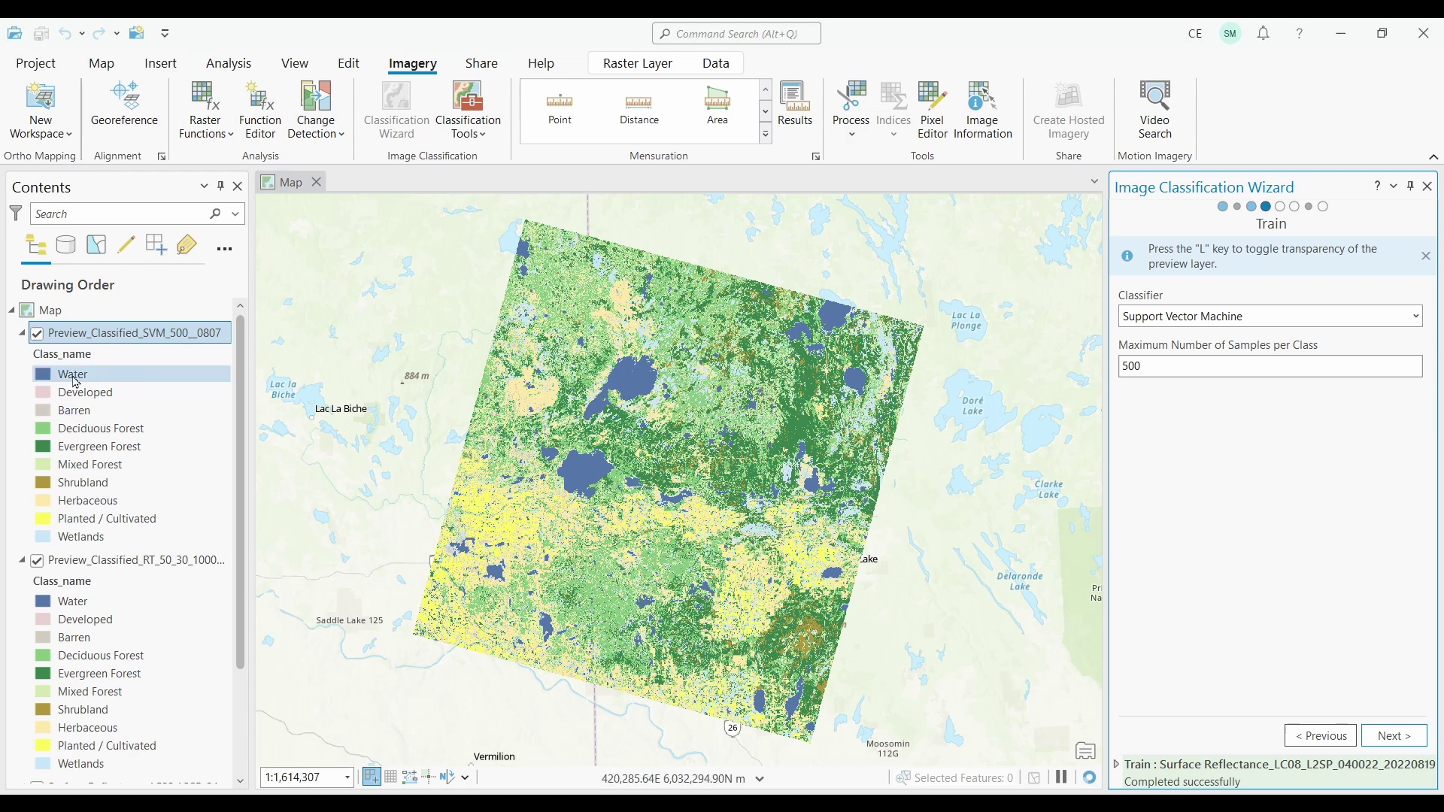
# Toggle the SVM and Random Trees previews against the imagery, ending with both shown, SVM on top
pyautogui.click(38, 338)
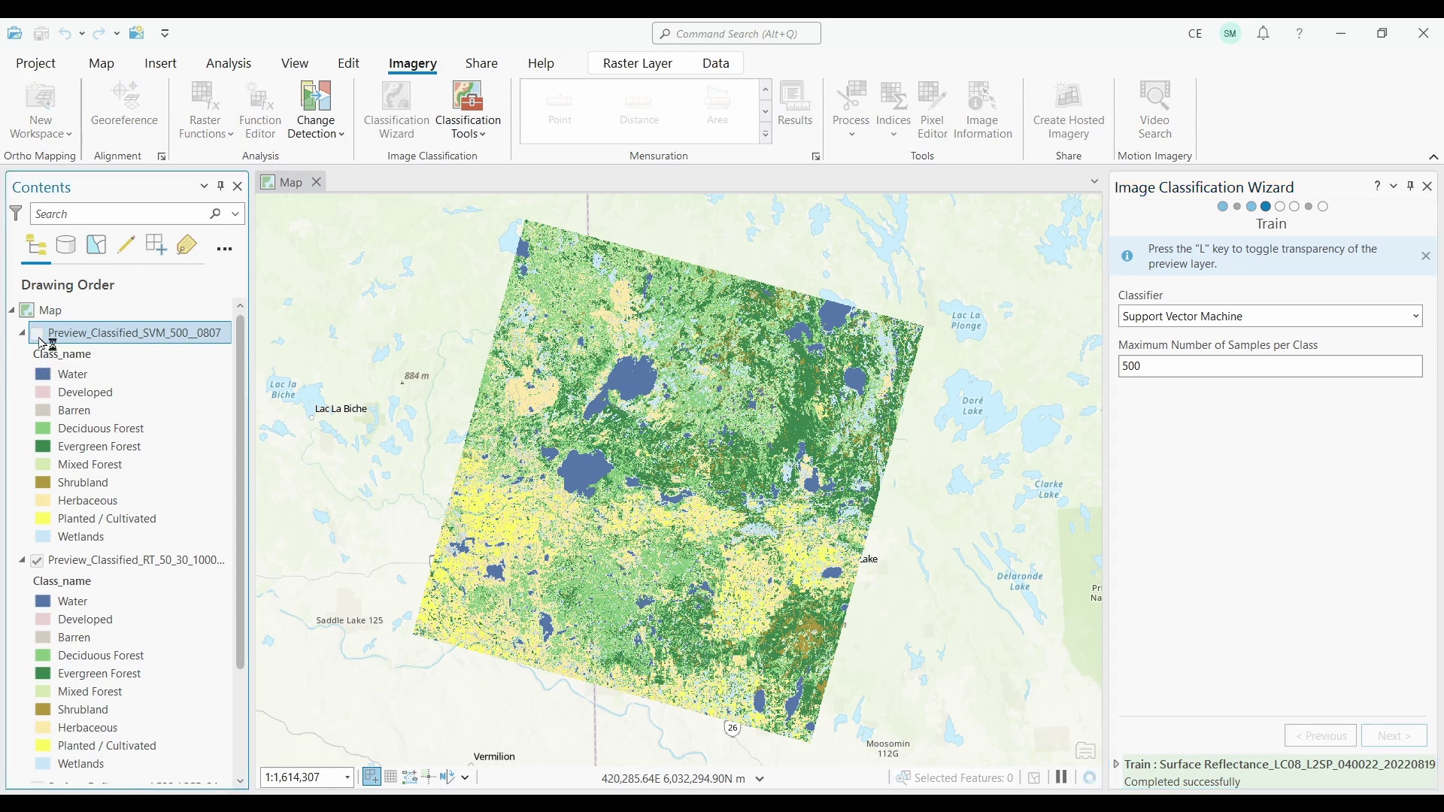
pyautogui.click(37, 333)
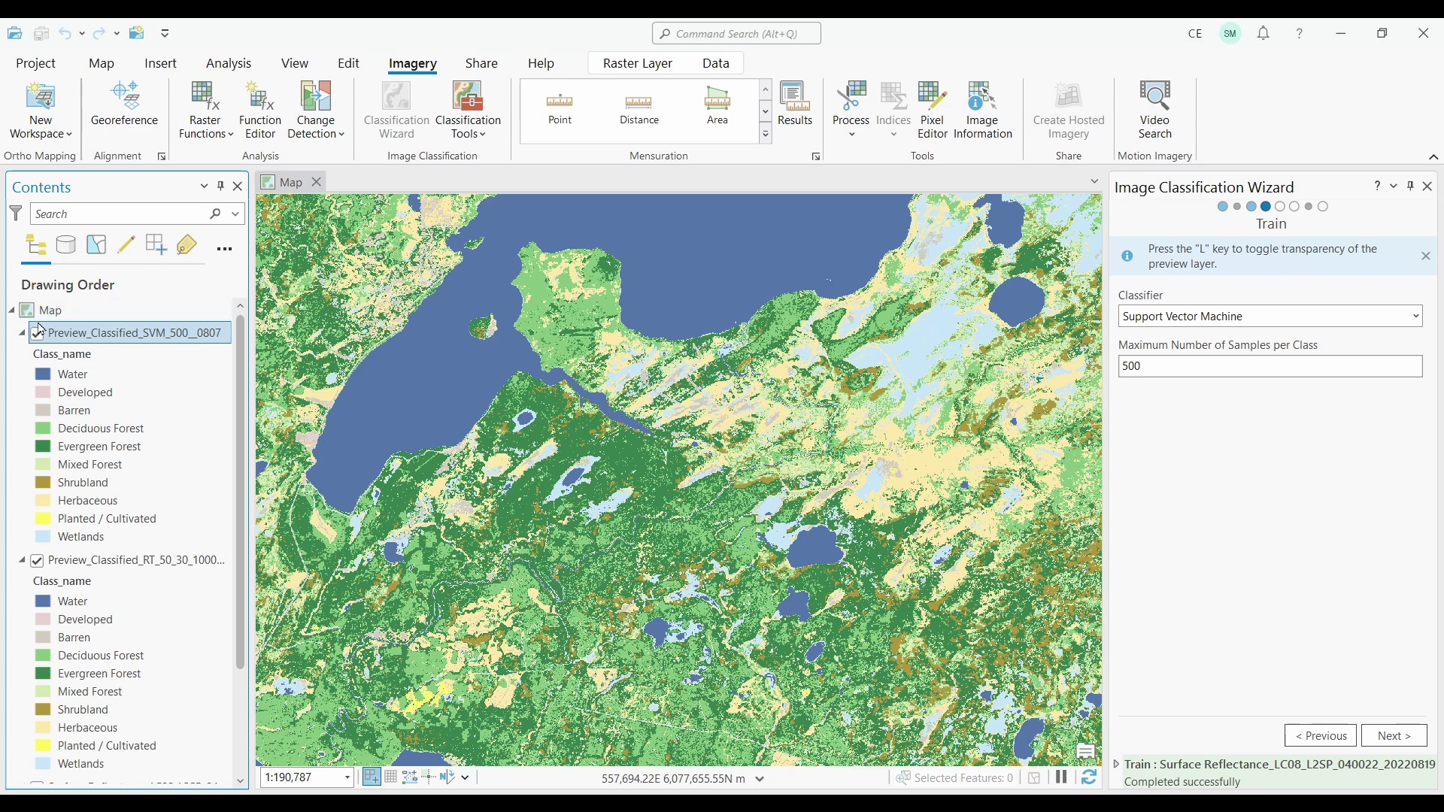
pyautogui.click(37, 334)
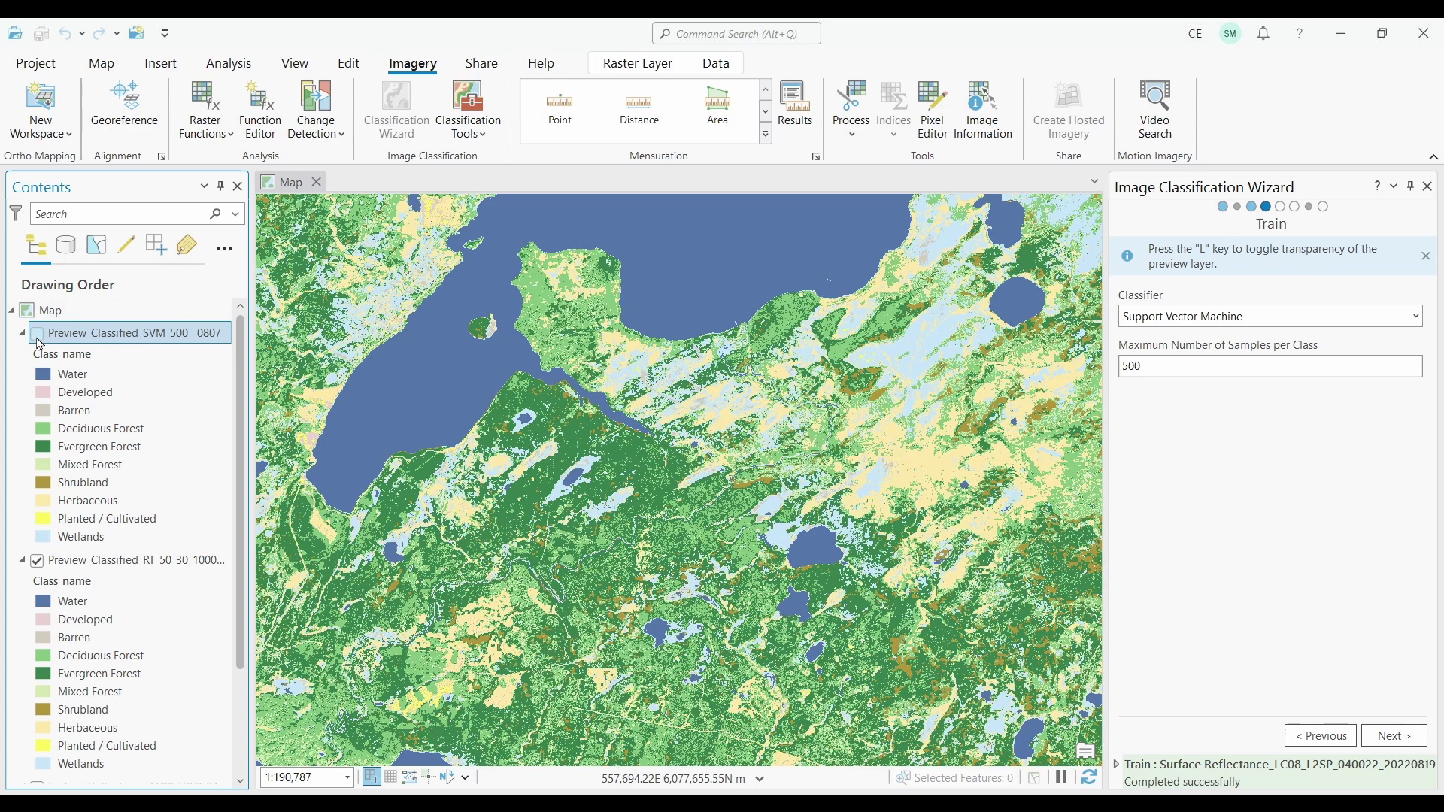
pyautogui.click(39, 563)
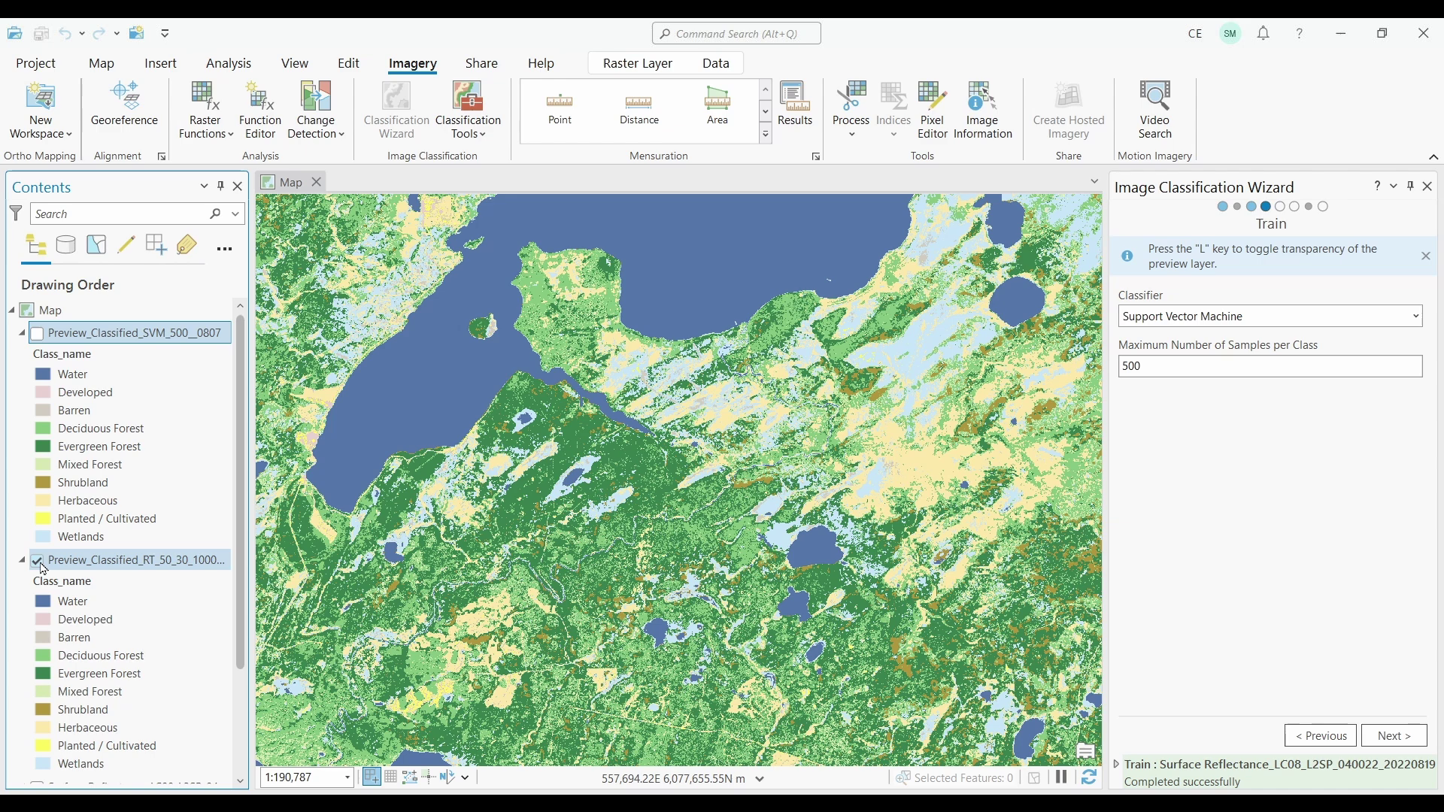
pyautogui.click(37, 561)
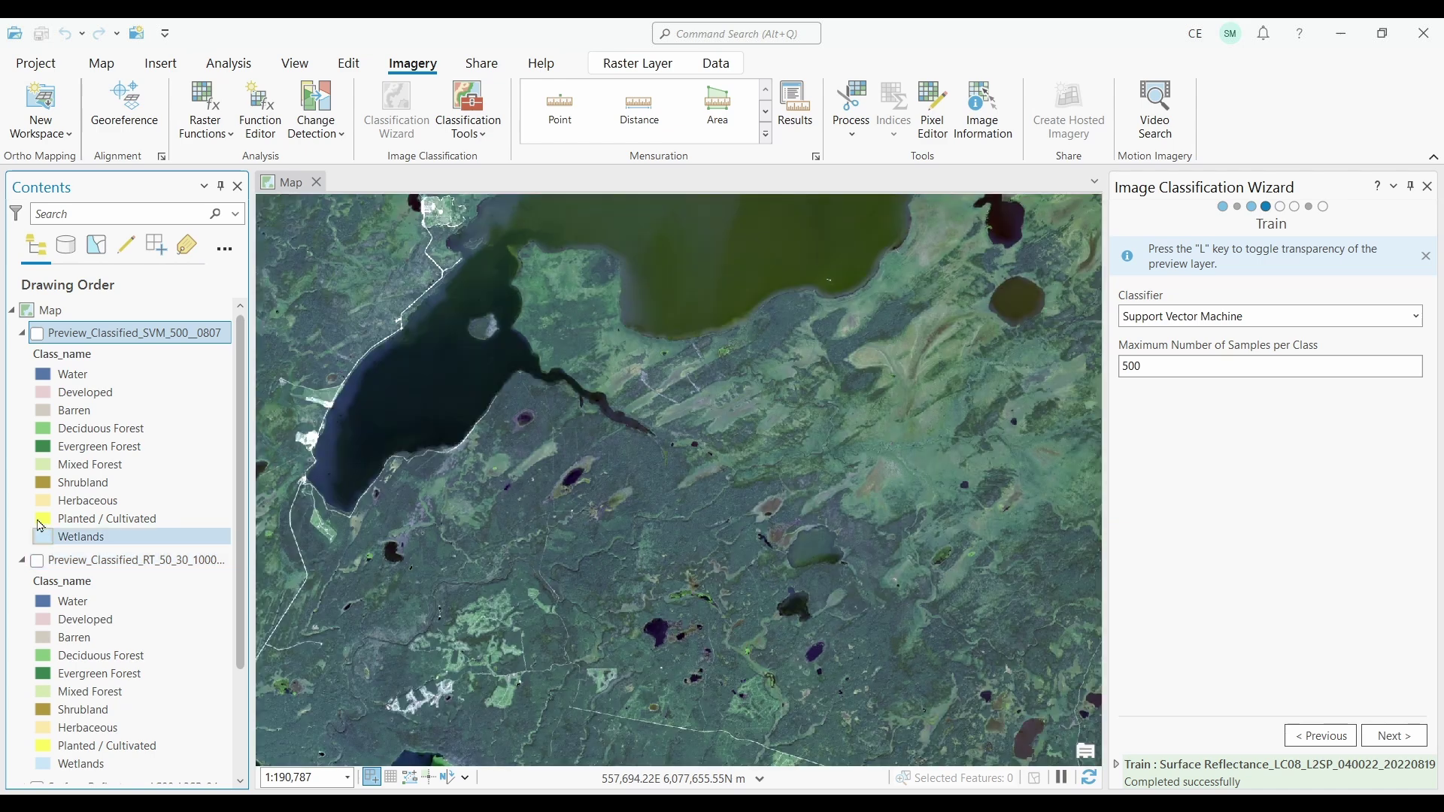
pyautogui.click(38, 334)
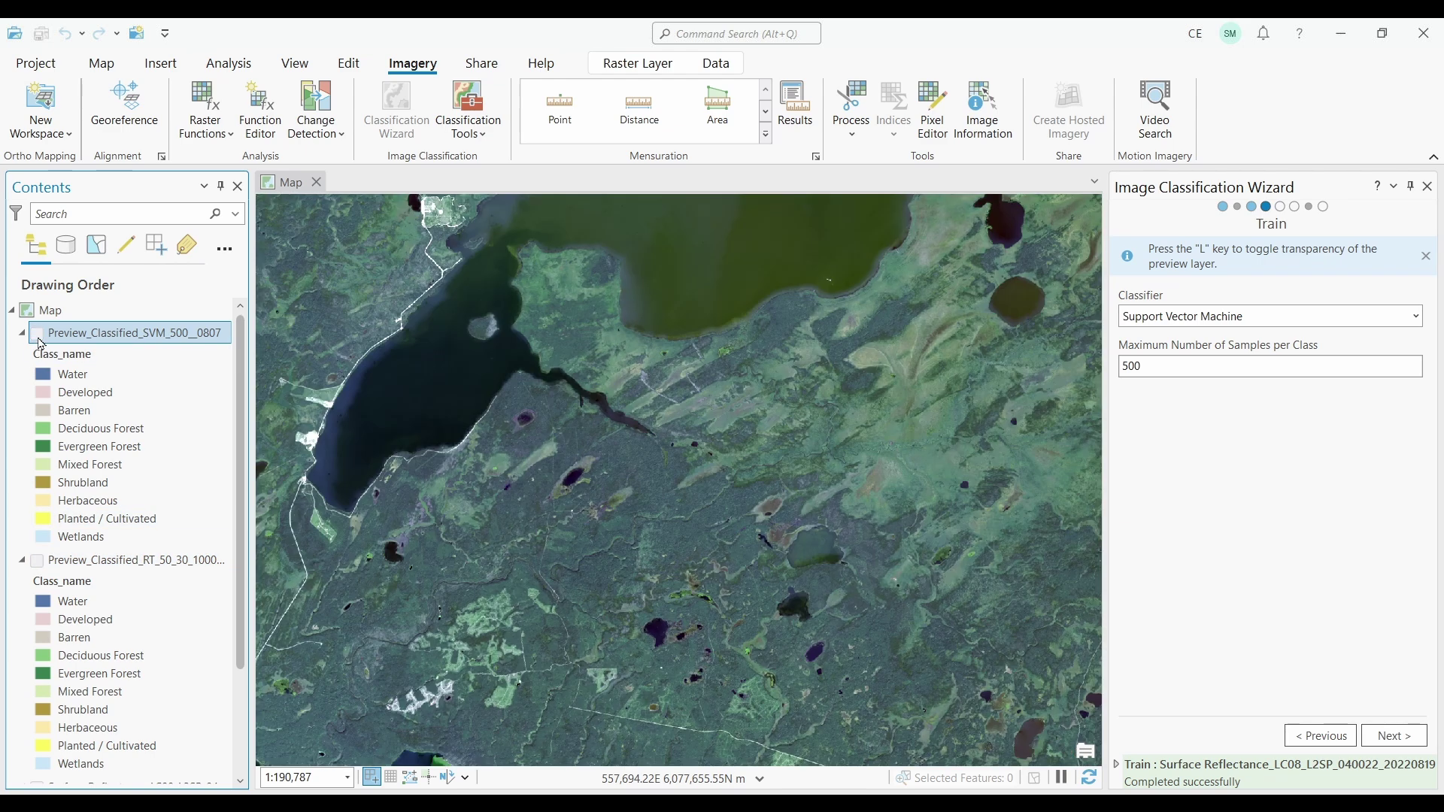
pyautogui.click(39, 339)
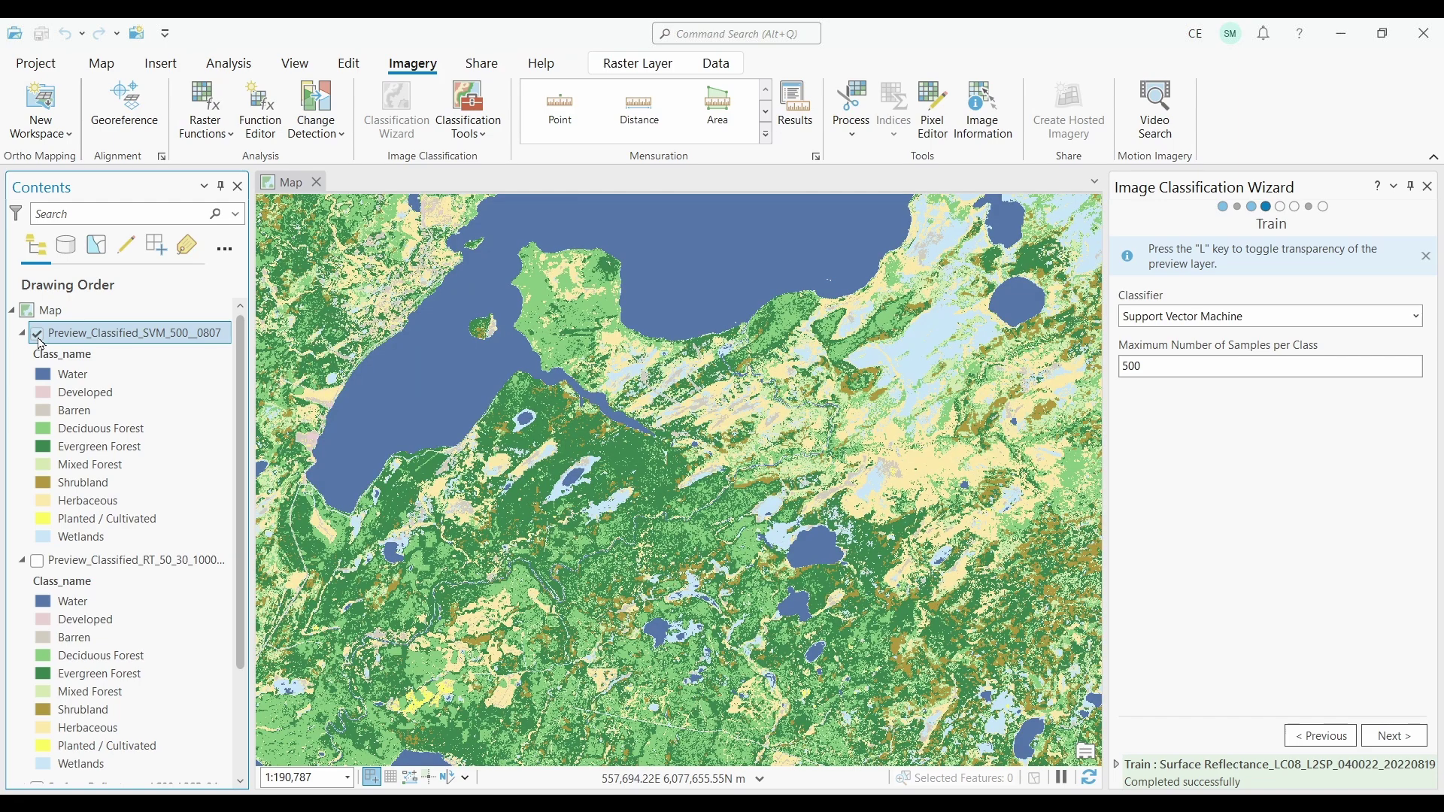
pyautogui.click(39, 338)
pyautogui.click(37, 561)
pyautogui.click(39, 340)
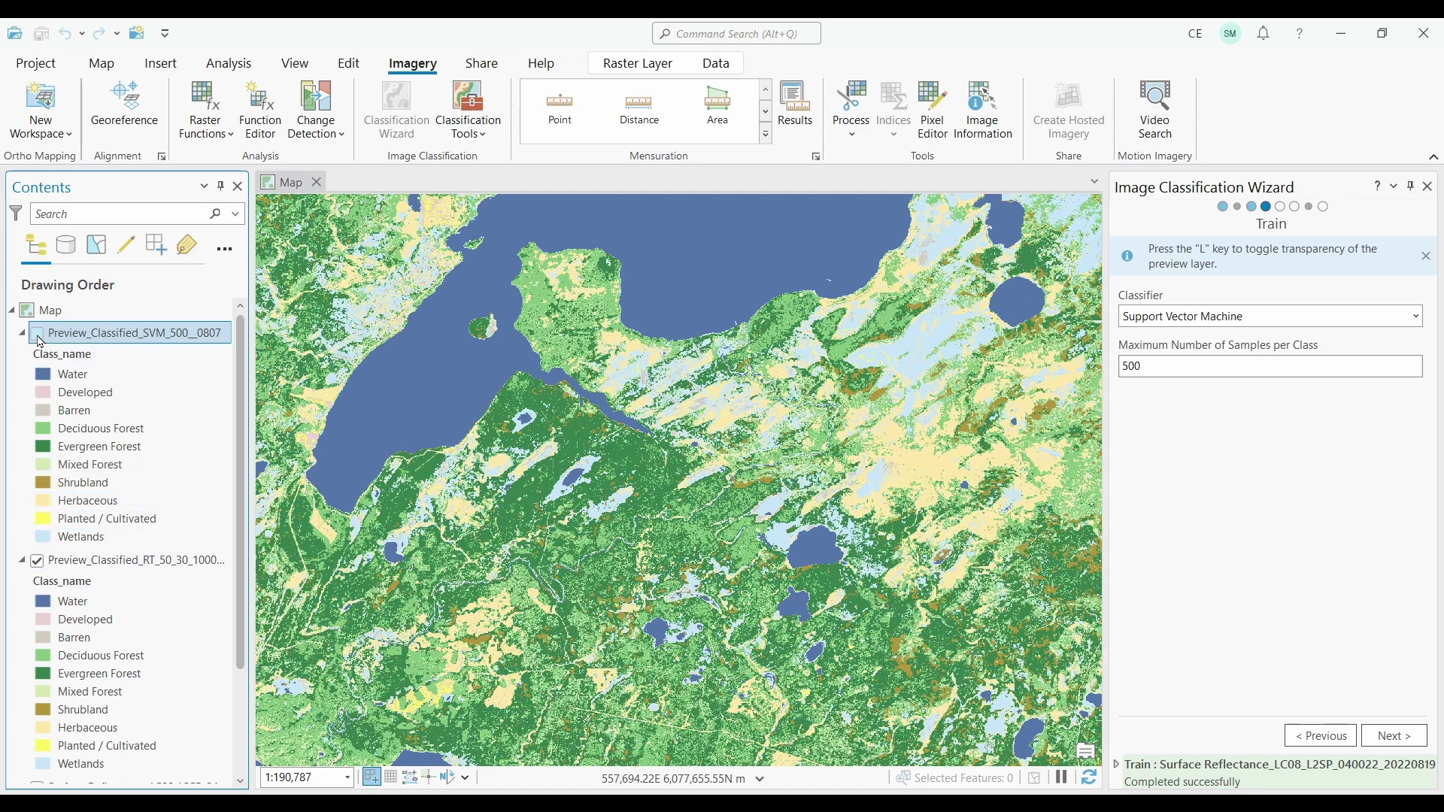
pyautogui.click(39, 340)
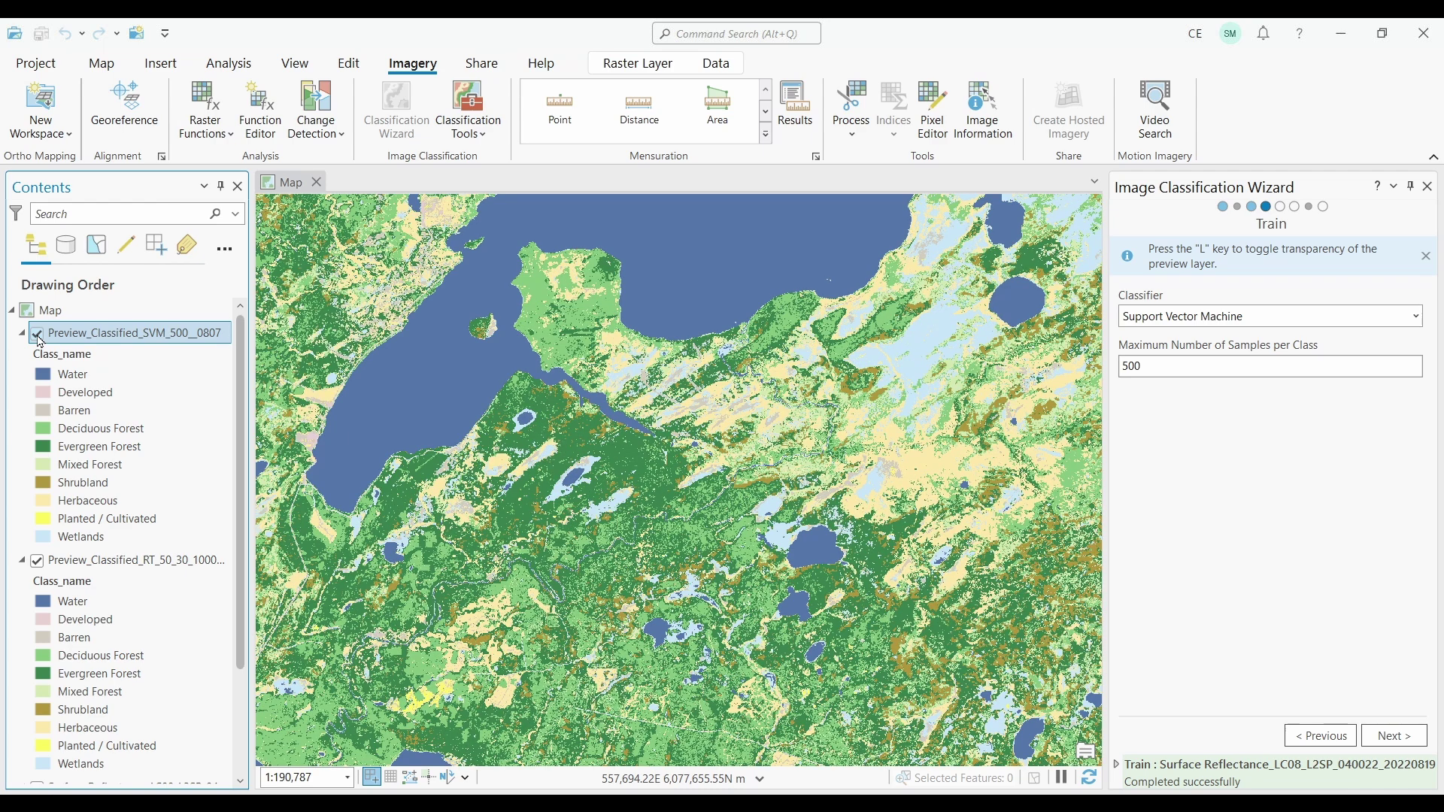
# Zoom to the full SVM preview layer and compare the Random Trees preview with the imagery
pyautogui.rightClick(59, 340)
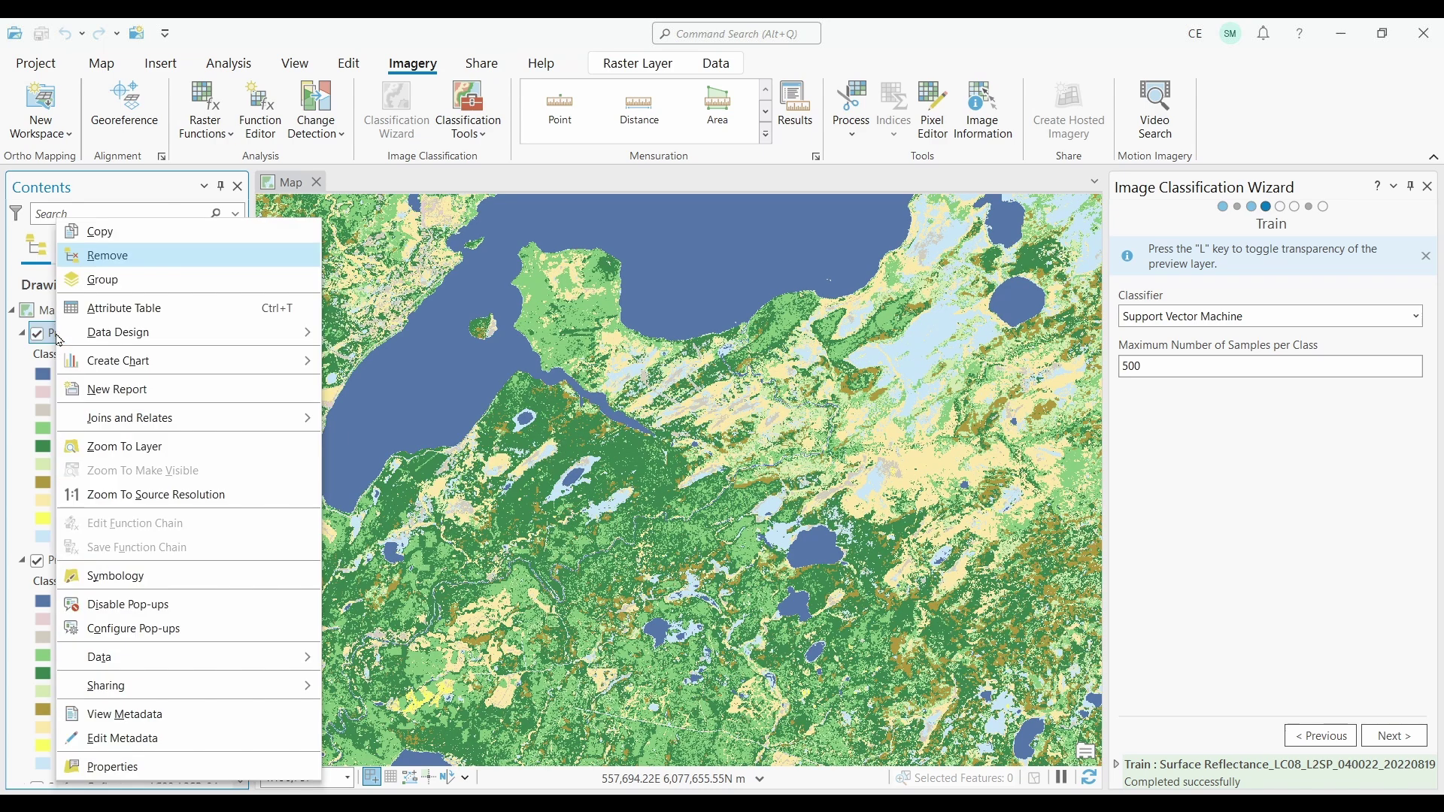
pyautogui.click(103, 447)
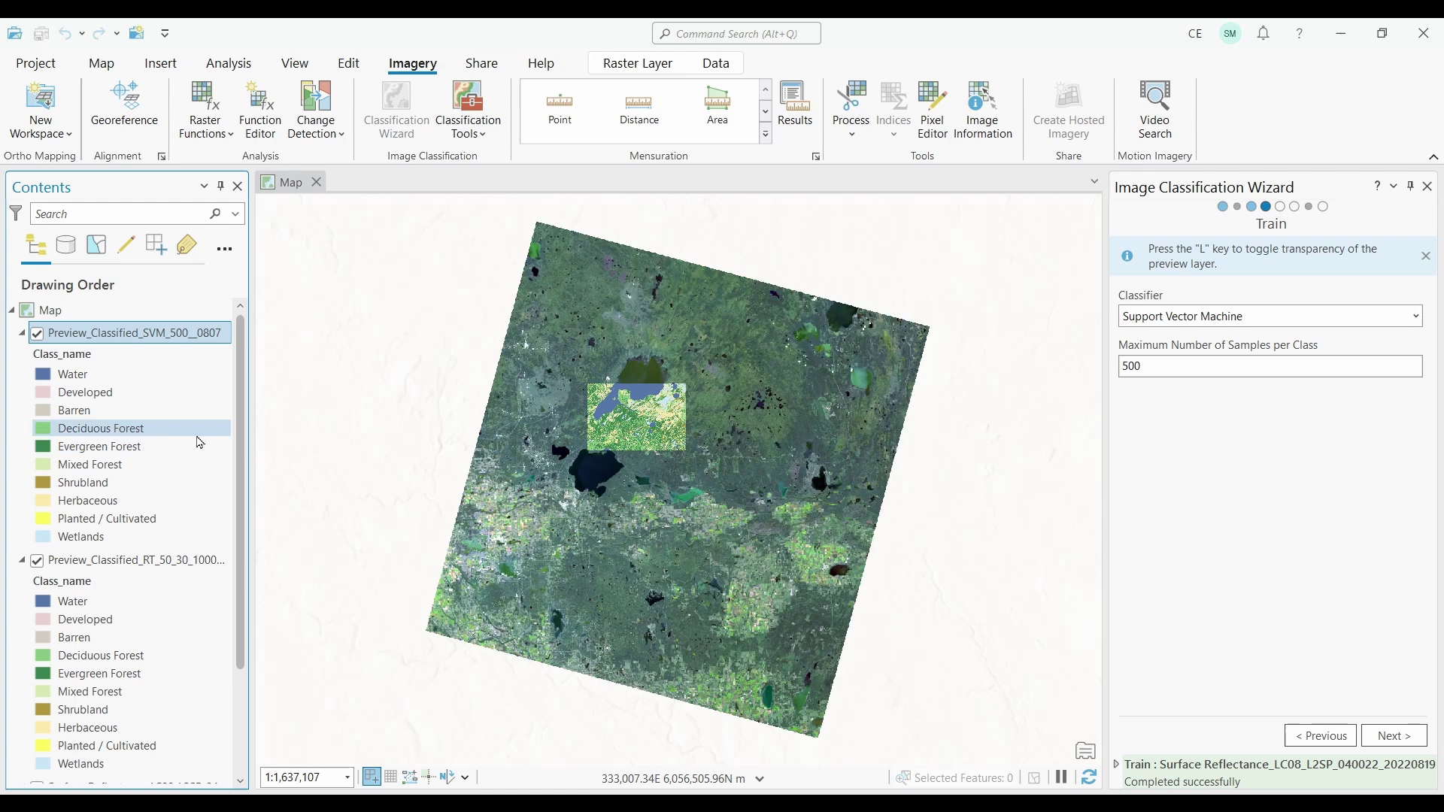
pyautogui.click(39, 568)
pyautogui.click(40, 568)
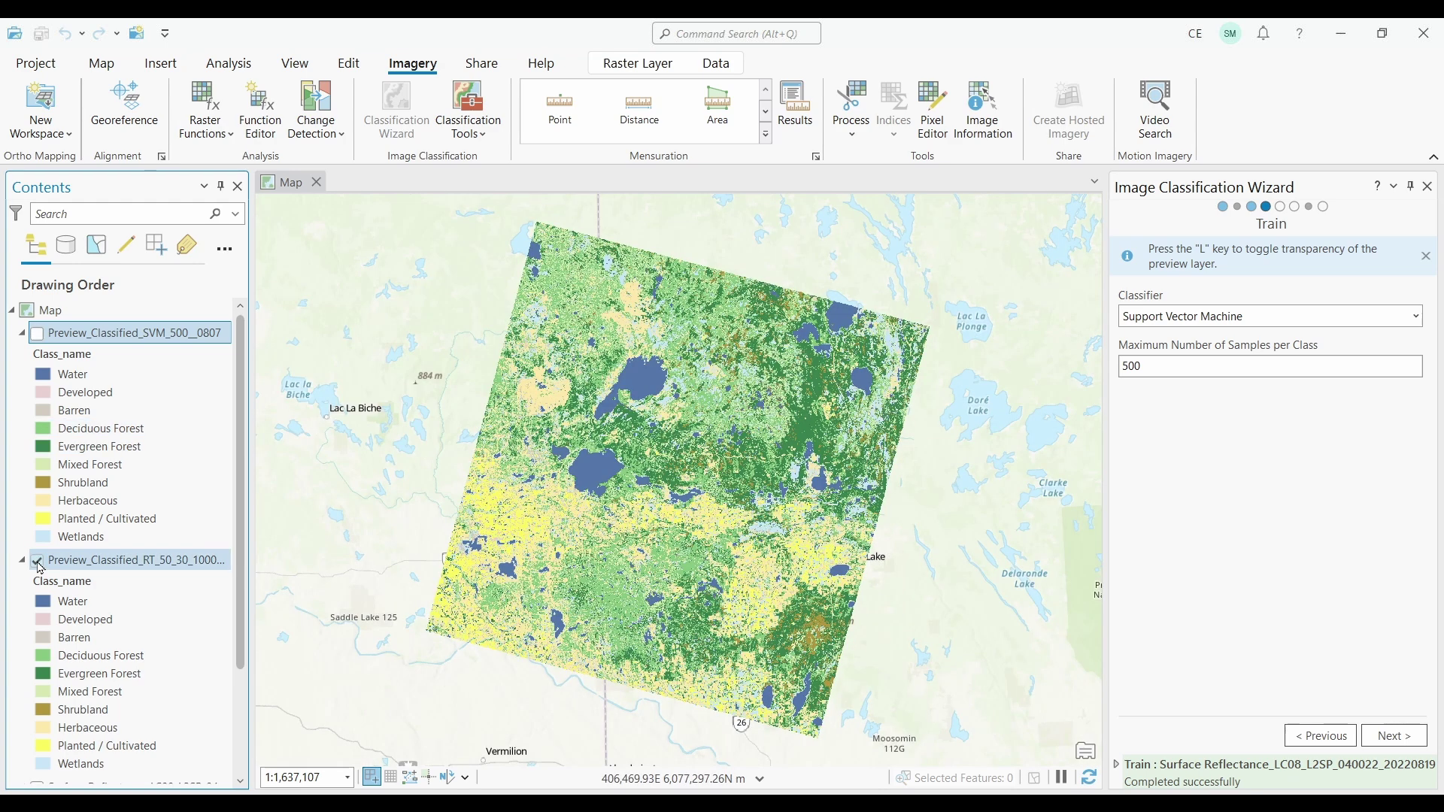
pyautogui.click(40, 568)
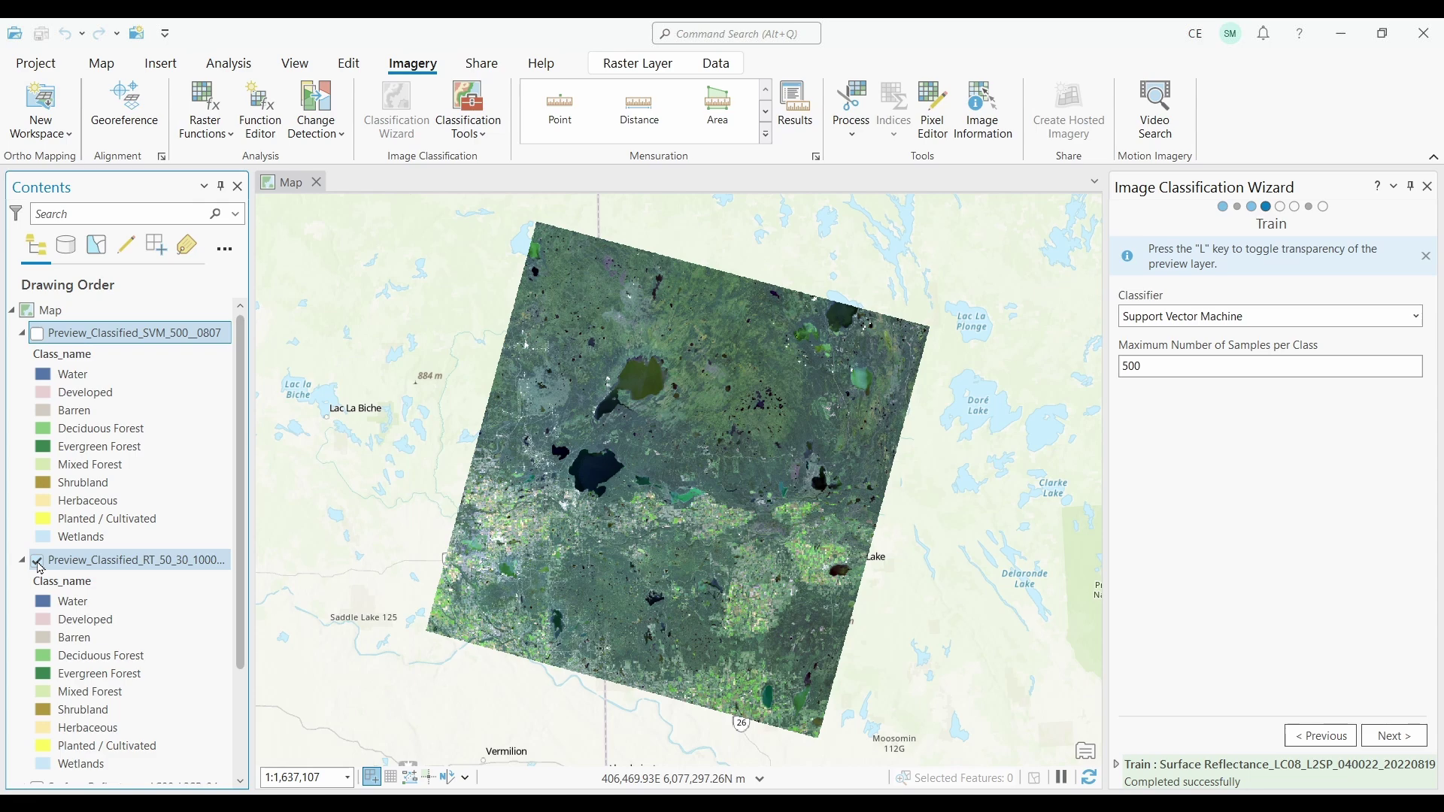
# Toggle the SVM preview against the satellite image, leaving both classified previews switched off
pyautogui.click(38, 561)
pyautogui.click(39, 339)
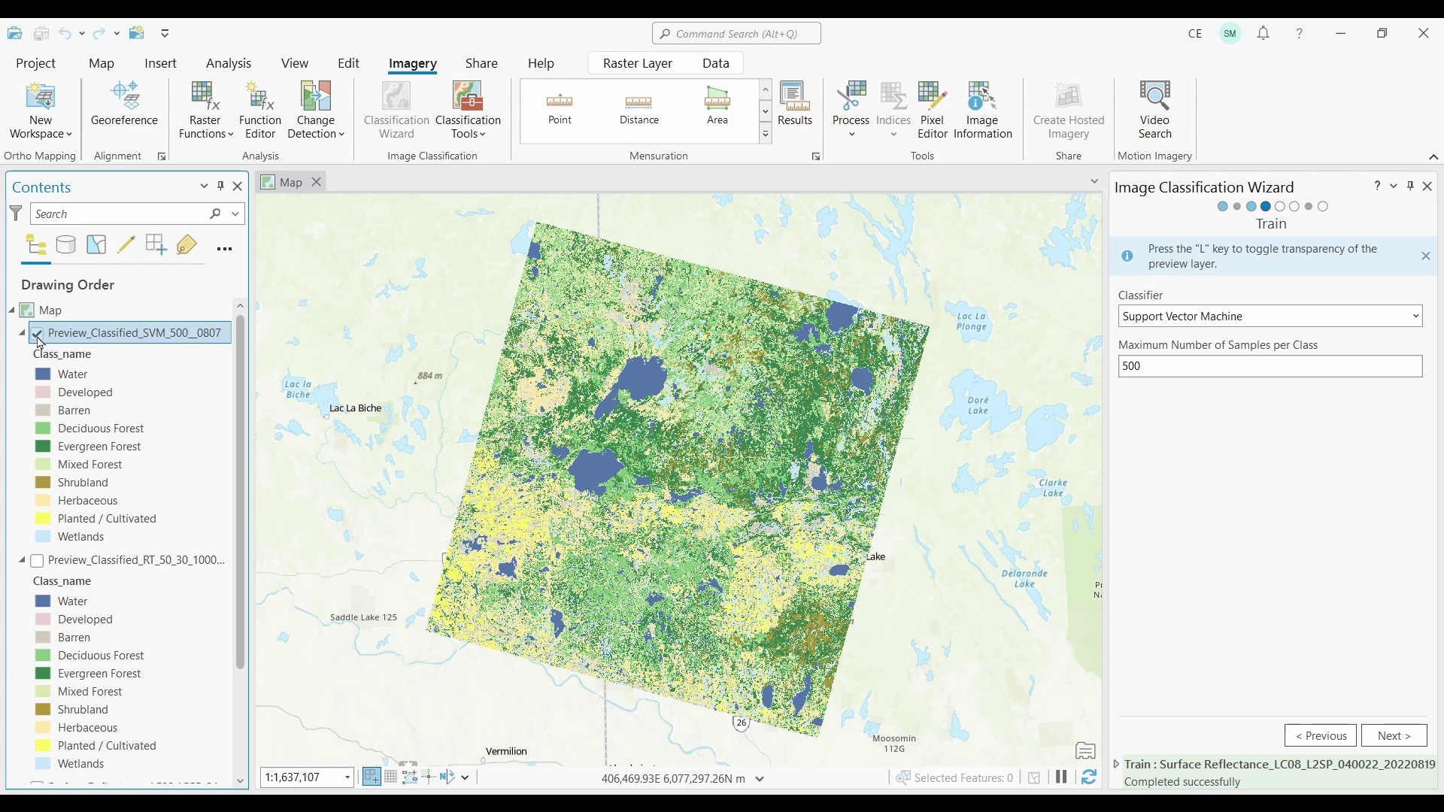
pyautogui.click(39, 339)
pyautogui.click(39, 340)
pyautogui.click(39, 340)
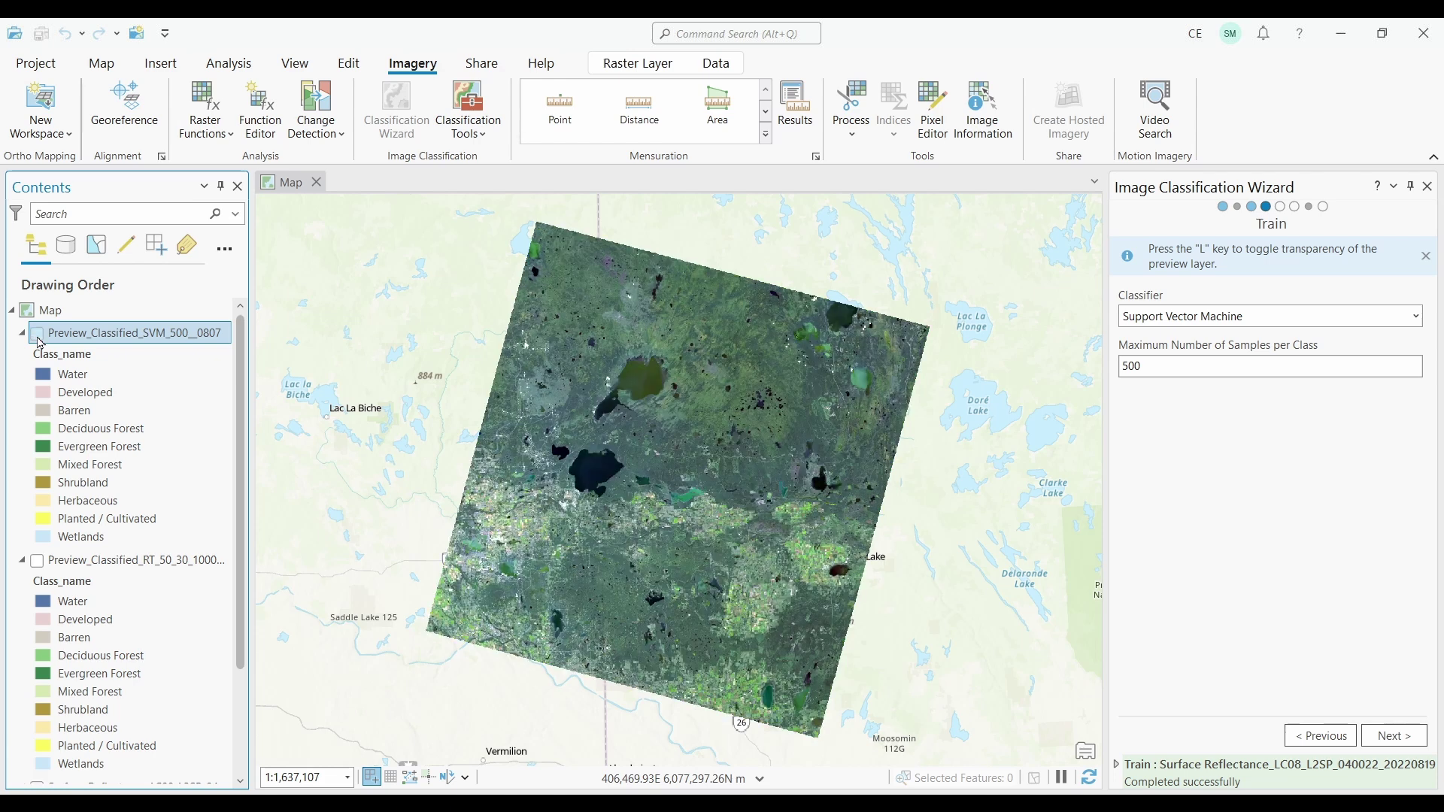